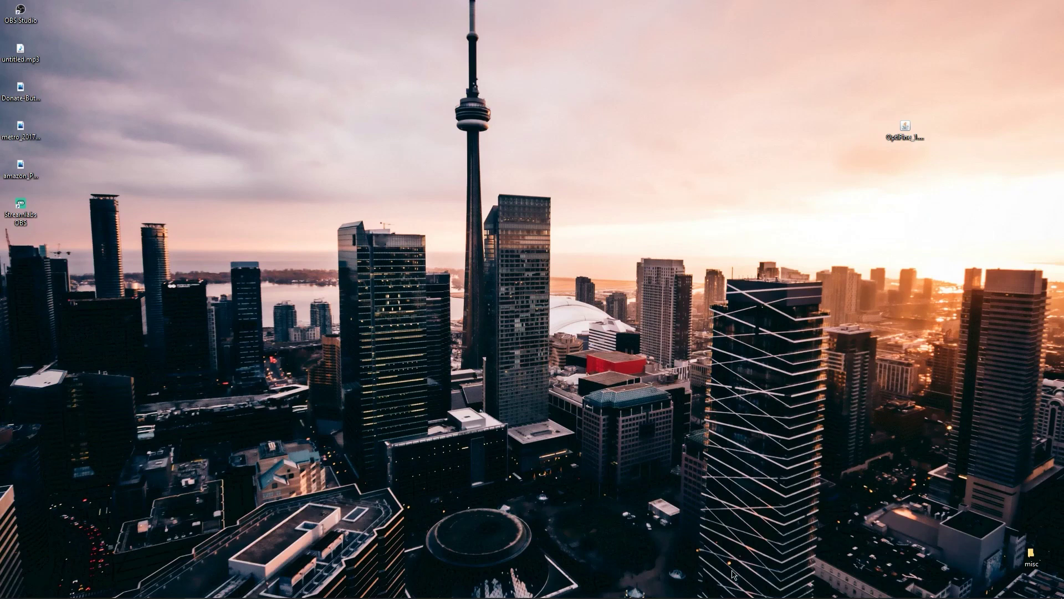
Switch the plugged-in battery power mode to Better battery and back to Best performance
{"action": "mouse_move", "coordinate": [923, 597]}
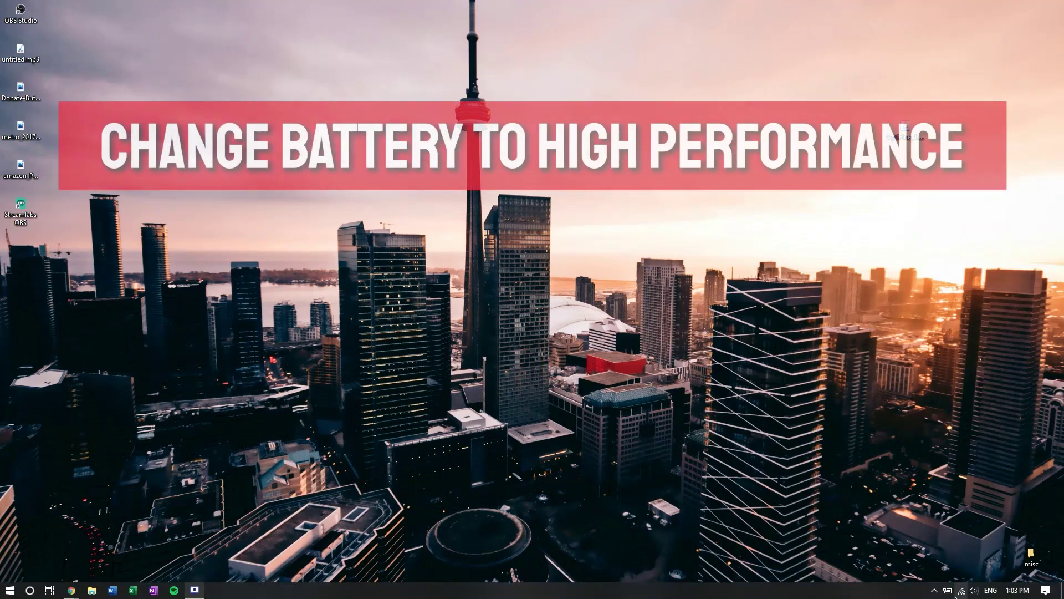
{"action": "left_click", "coordinate": [948, 591]}
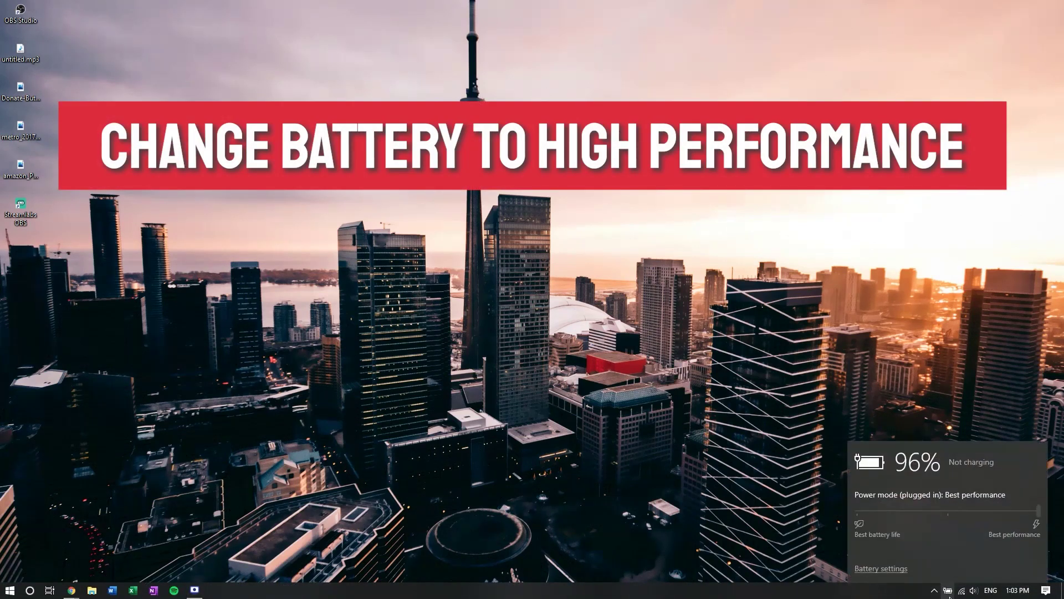
{"action": "left_click", "coordinate": [877, 518]}
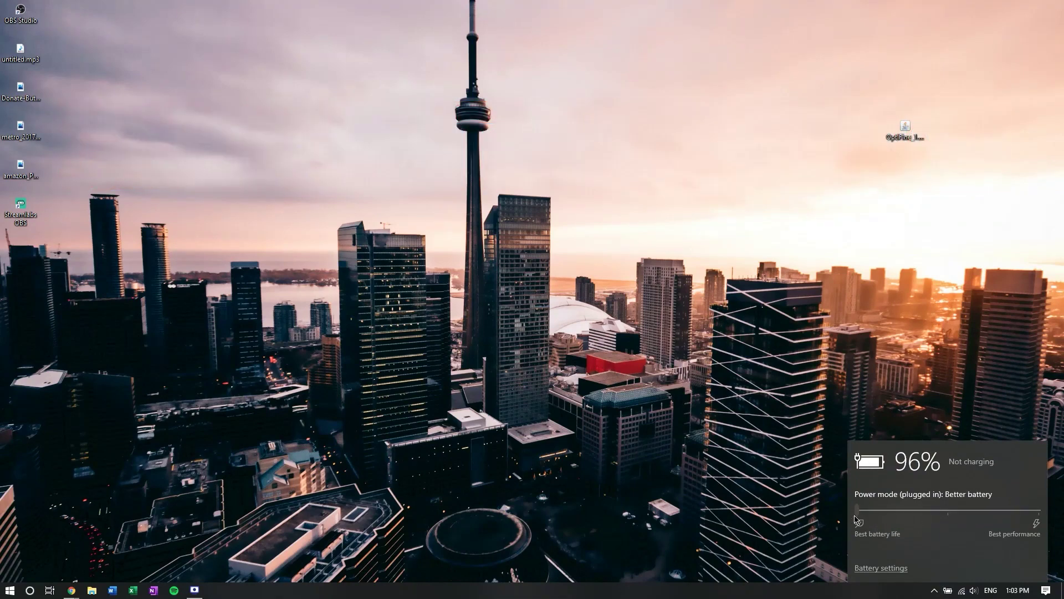
{"action": "left_click", "coordinate": [1004, 518]}
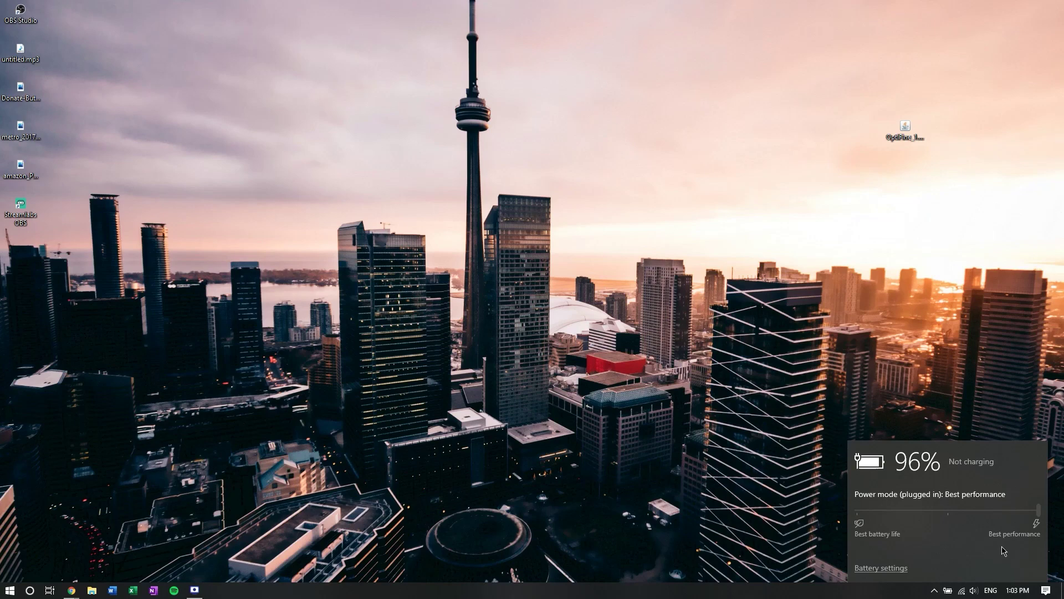
Search Windows for "notifi" and open the Notifications & actions settings
{"action": "left_click", "coordinate": [30, 591]}
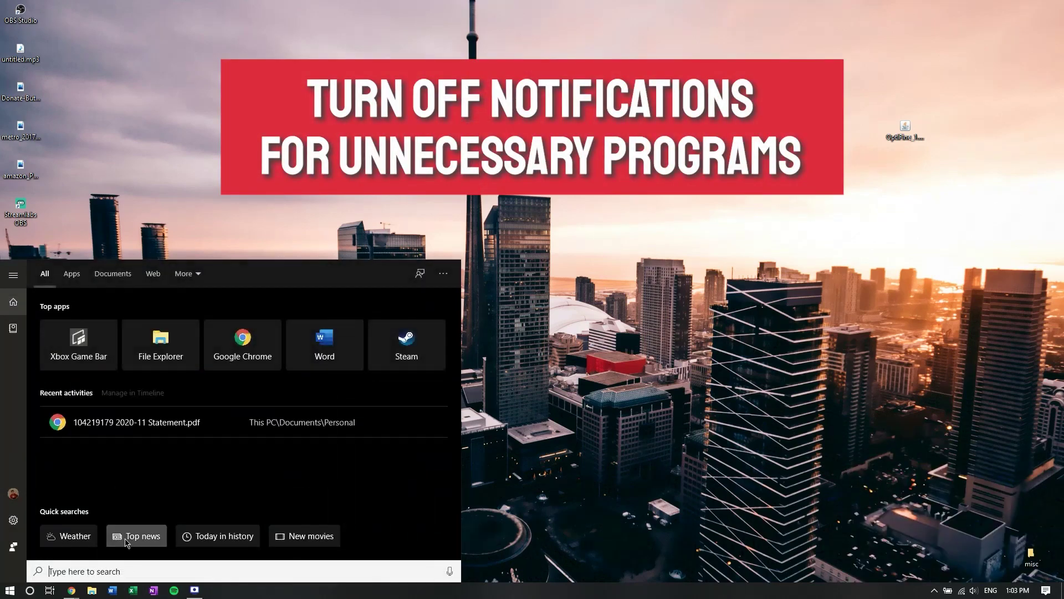
{"action": "type", "text": "notifi"}
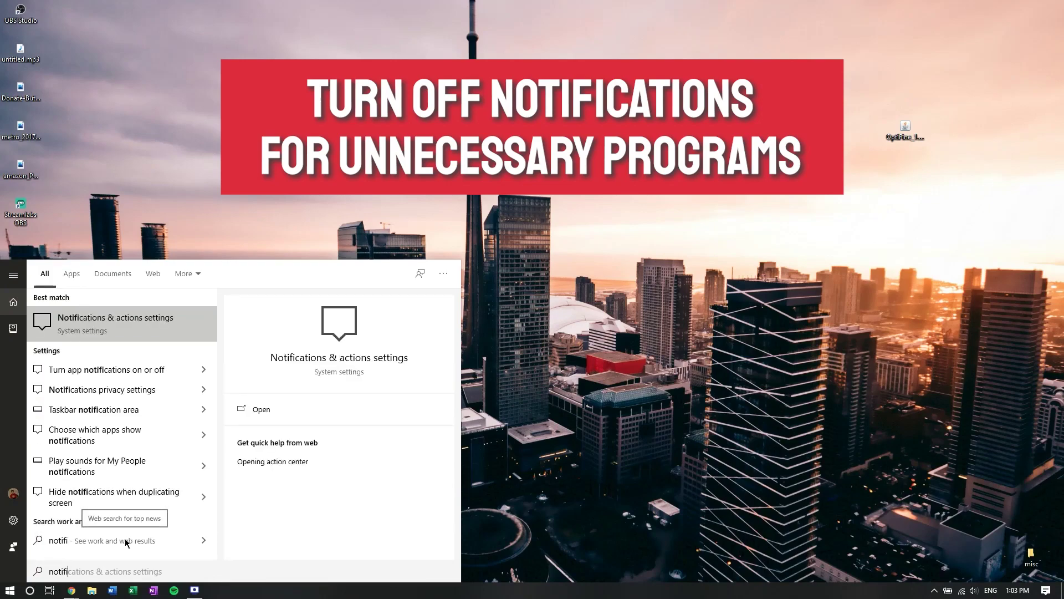
{"action": "key", "text": "Return"}
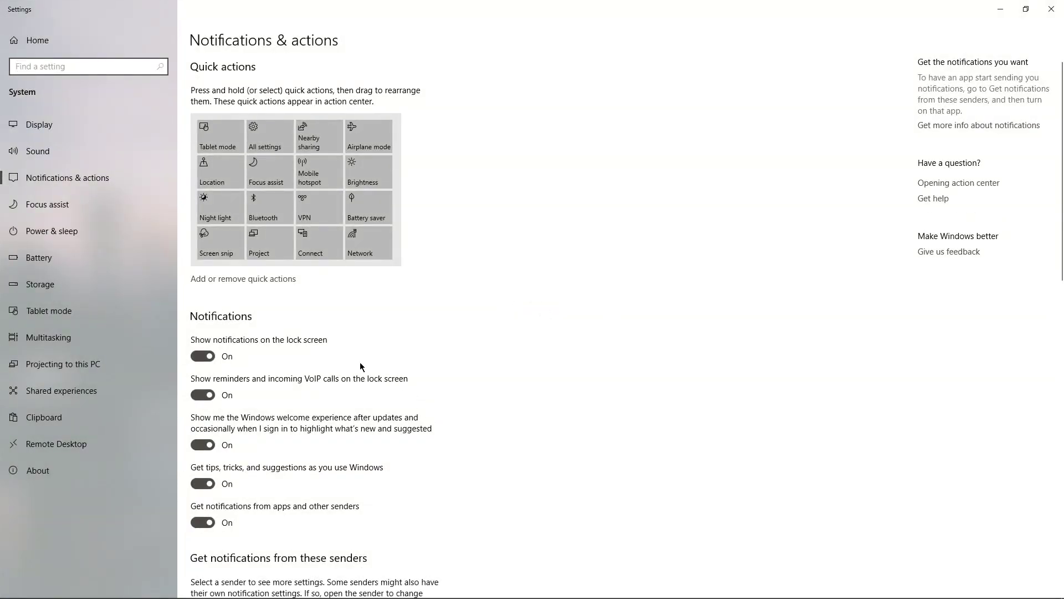
Turn off Windows tips and suggestions, the Windows welcome experience, and notifications on the lock screen
{"action": "scroll", "coordinate": [361, 366], "scroll_direction": "down", "scroll_amount": 6}
{"action": "scroll", "coordinate": [360, 367], "scroll_direction": "up", "scroll_amount": 3}
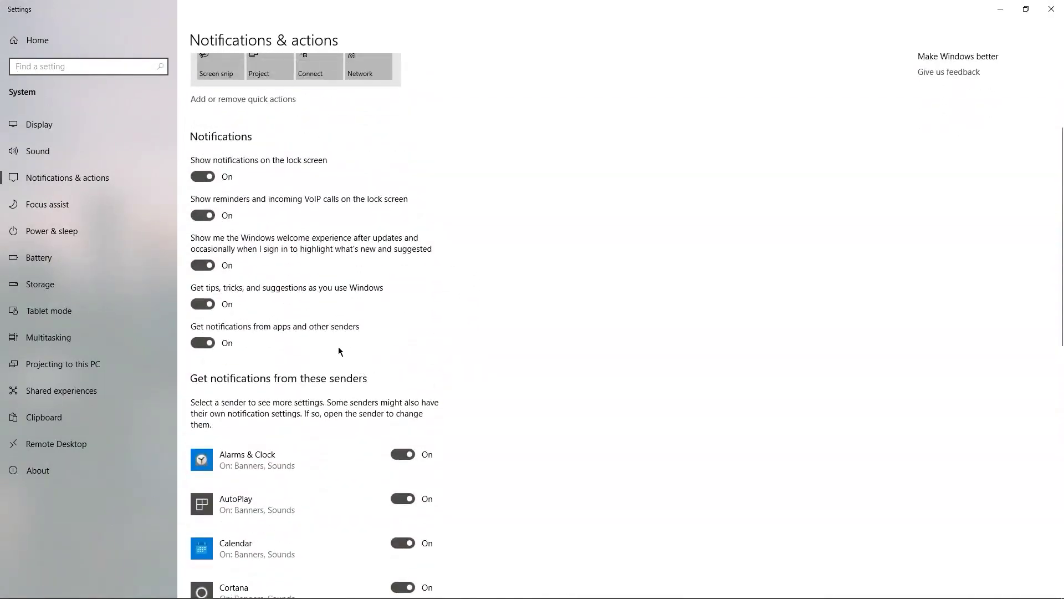
{"action": "scroll", "coordinate": [330, 349], "scroll_direction": "down", "scroll_amount": 8}
{"action": "scroll", "coordinate": [328, 351], "scroll_direction": "up", "scroll_amount": 8}
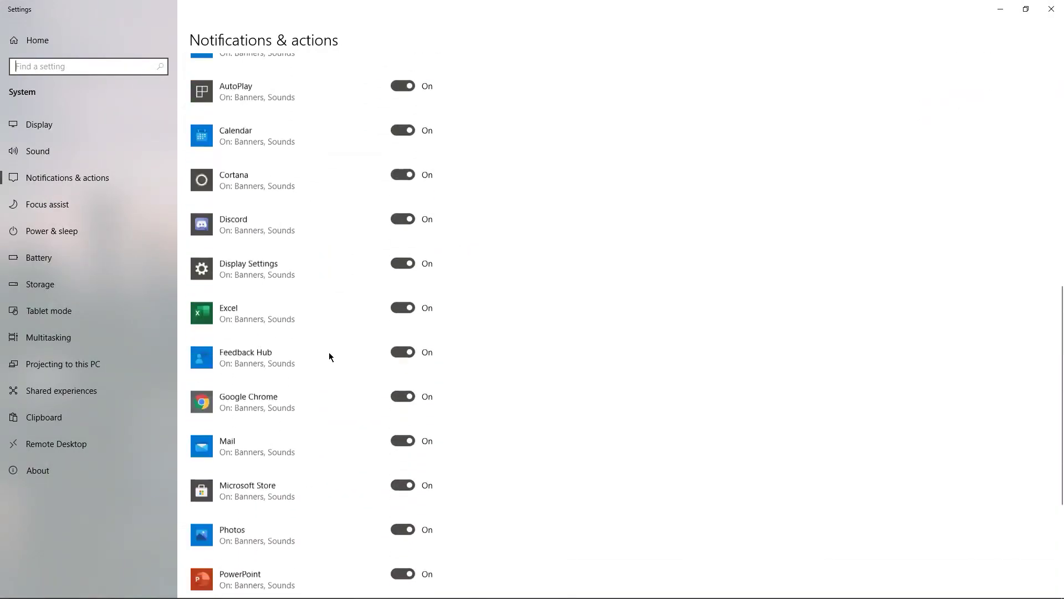
{"action": "scroll", "coordinate": [329, 357], "scroll_direction": "up", "scroll_amount": 3}
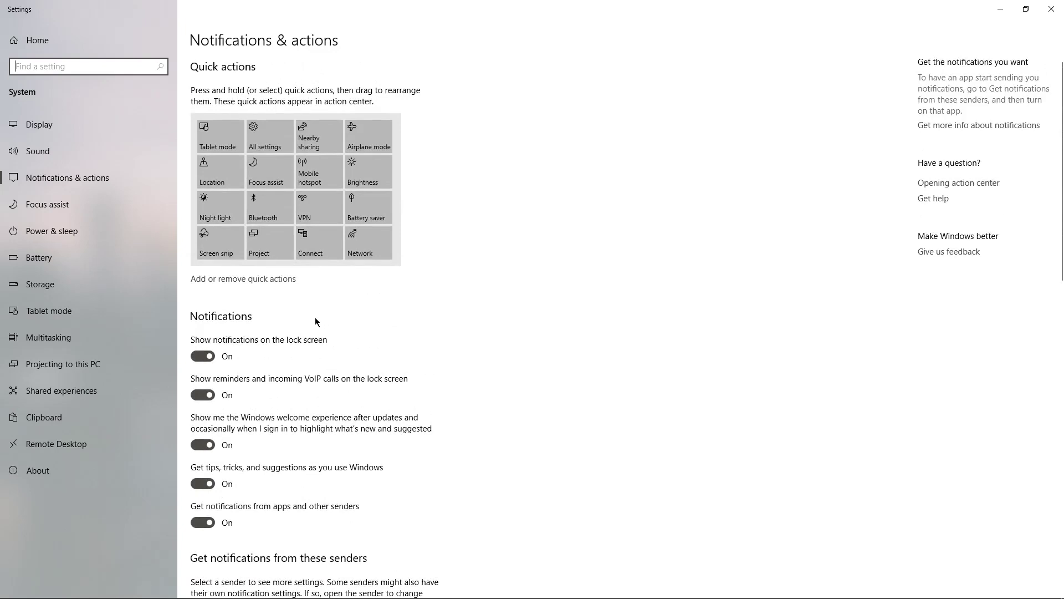
{"action": "scroll", "coordinate": [282, 349], "scroll_direction": "down", "scroll_amount": 3}
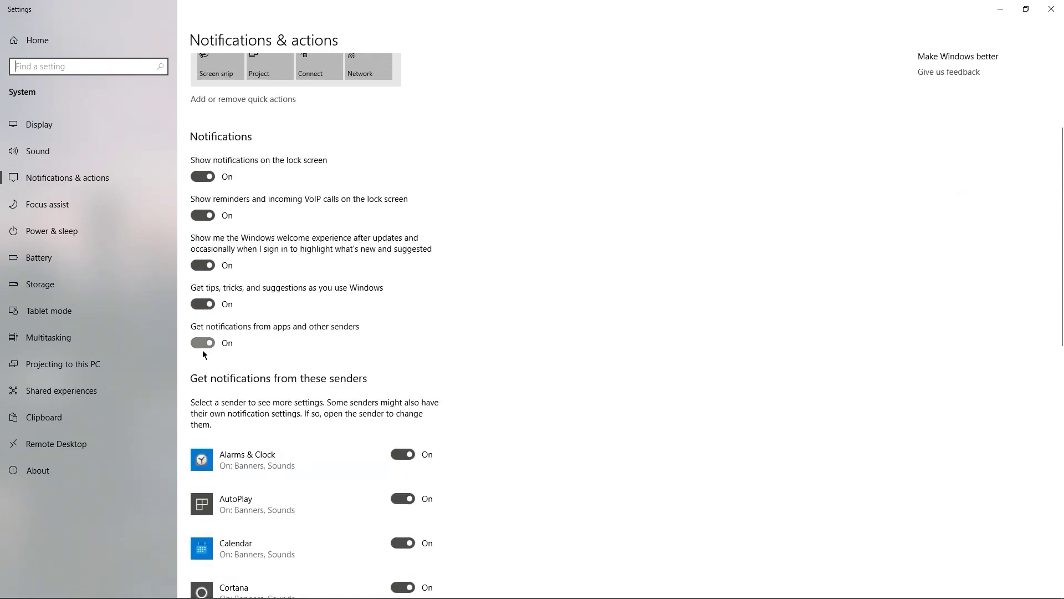
{"action": "scroll", "coordinate": [203, 355], "scroll_direction": "down", "scroll_amount": 2}
{"action": "left_click", "coordinate": [205, 216]}
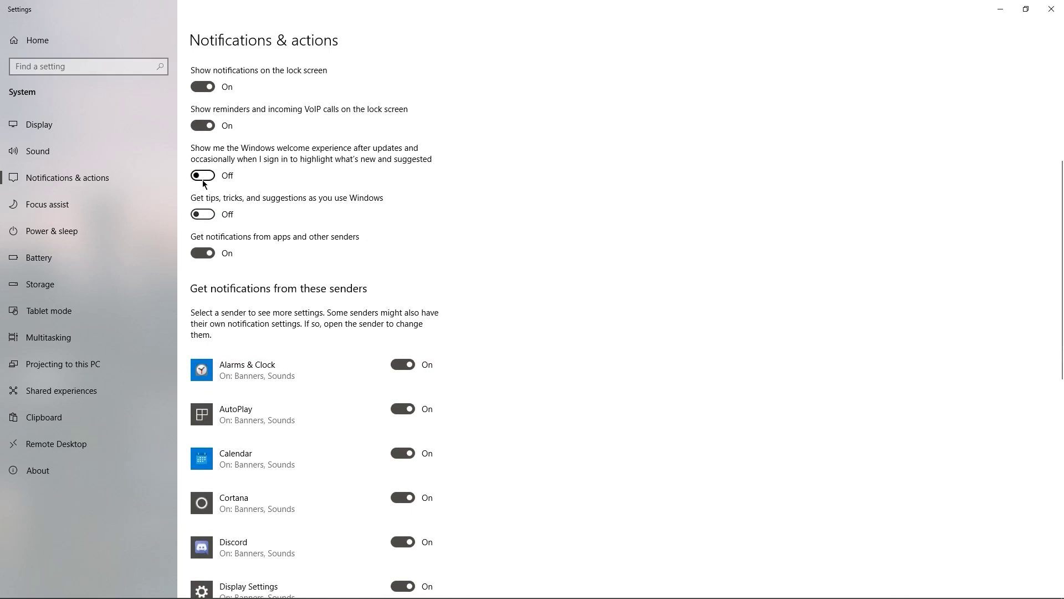
{"action": "scroll", "coordinate": [202, 179], "scroll_direction": "up", "scroll_amount": 2}
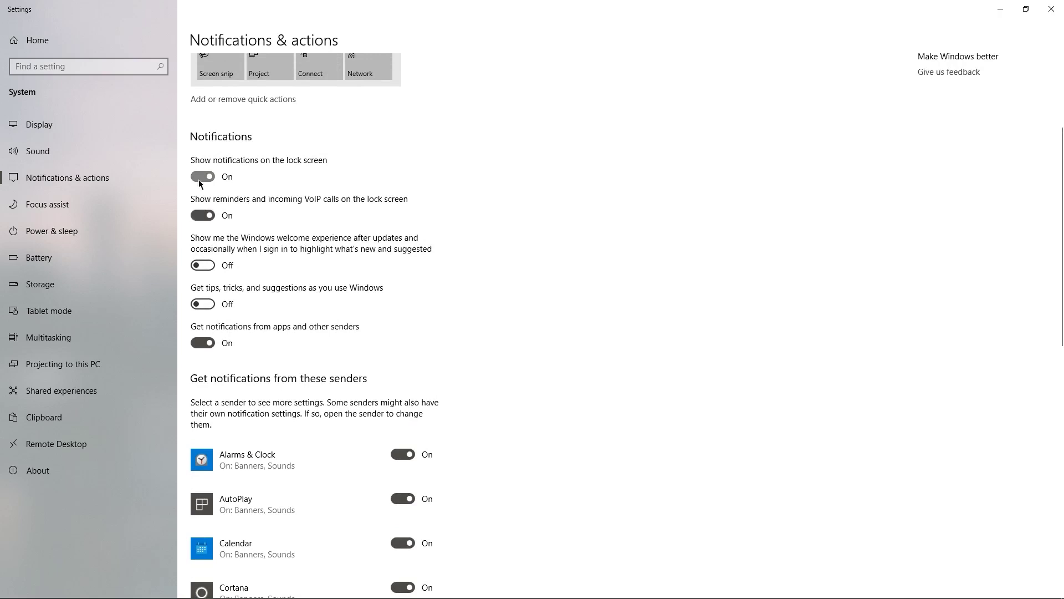
{"action": "left_click", "coordinate": [204, 177]}
Turn off notifications from PowerPoint in the list of notification senders
{"action": "scroll", "coordinate": [332, 369], "scroll_direction": "down", "scroll_amount": 3}
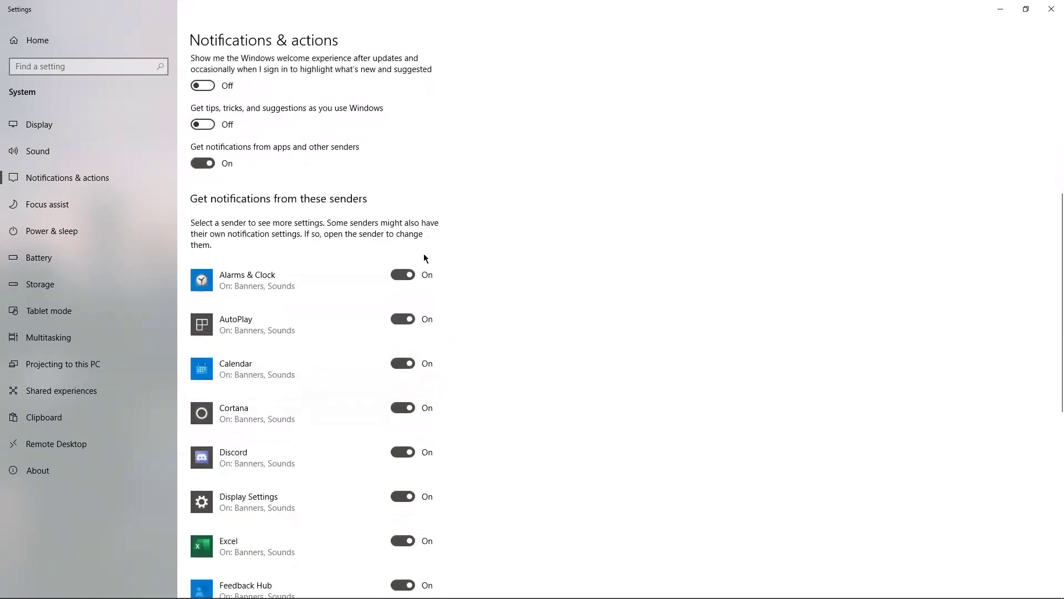
{"action": "scroll", "coordinate": [464, 333], "scroll_direction": "down", "scroll_amount": 2}
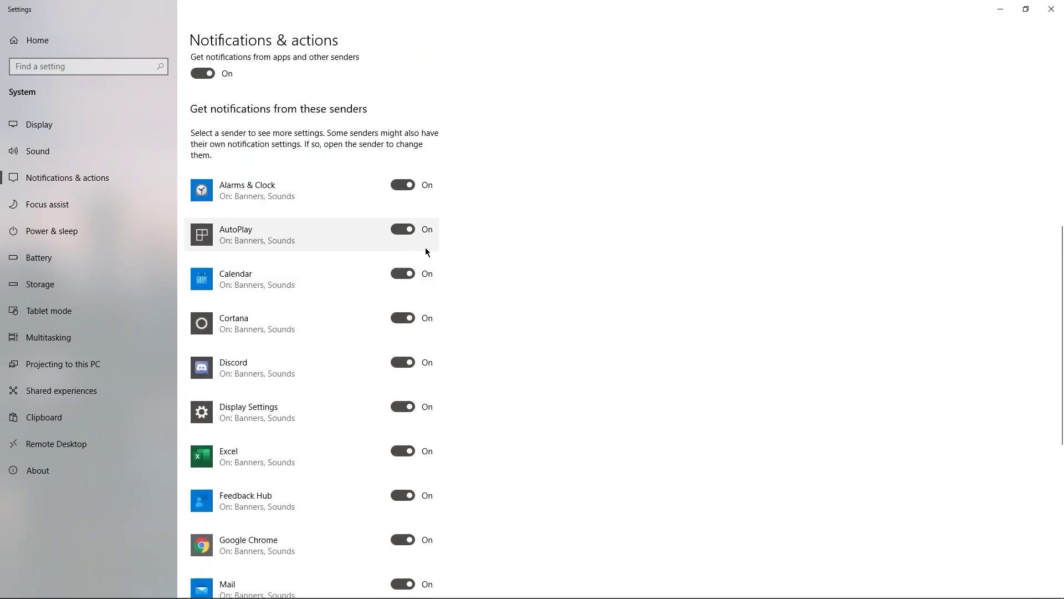
{"action": "scroll", "coordinate": [405, 377], "scroll_direction": "down", "scroll_amount": 3}
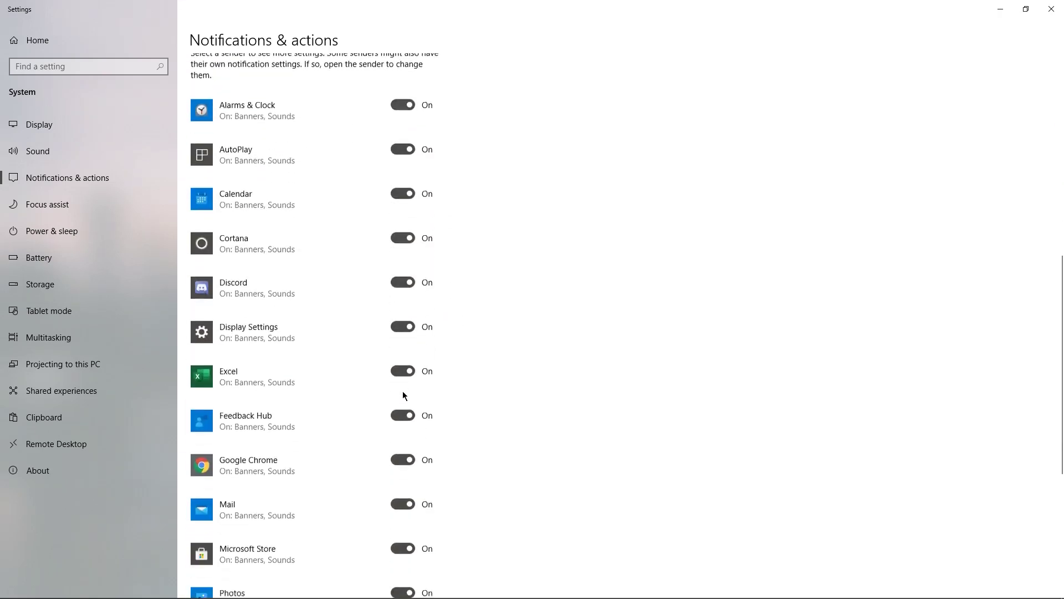
{"action": "scroll", "coordinate": [307, 431], "scroll_direction": "down", "scroll_amount": 2}
{"action": "scroll", "coordinate": [307, 431], "scroll_direction": "down", "scroll_amount": 2}
{"action": "left_click", "coordinate": [402, 358]}
{"action": "scroll", "coordinate": [271, 408], "scroll_direction": "down", "scroll_amount": 1}
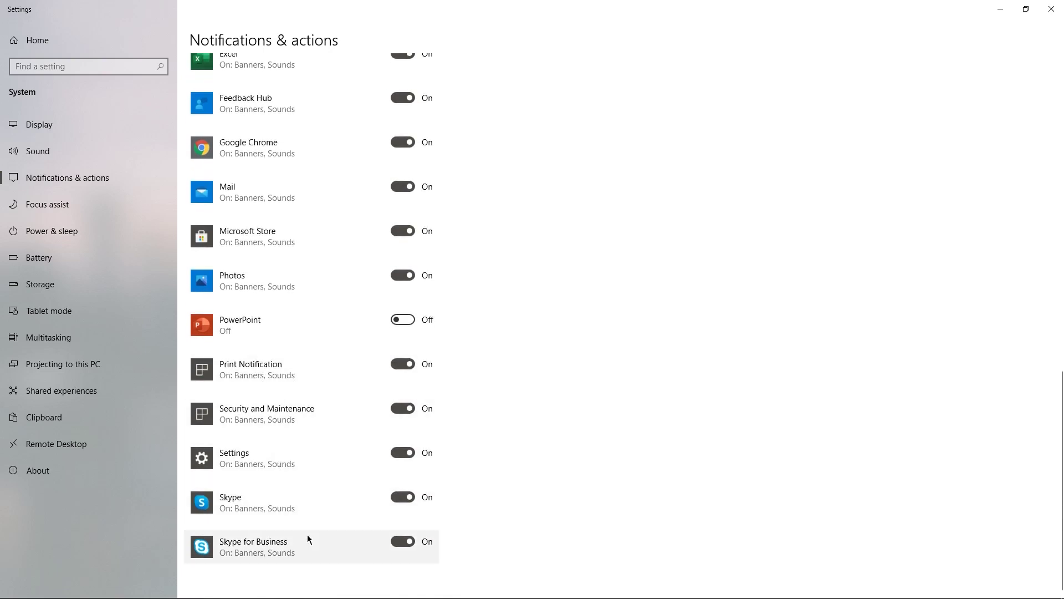
{"action": "scroll", "coordinate": [365, 385], "scroll_direction": "up", "scroll_amount": 2}
{"action": "left_click", "coordinate": [402, 409]}
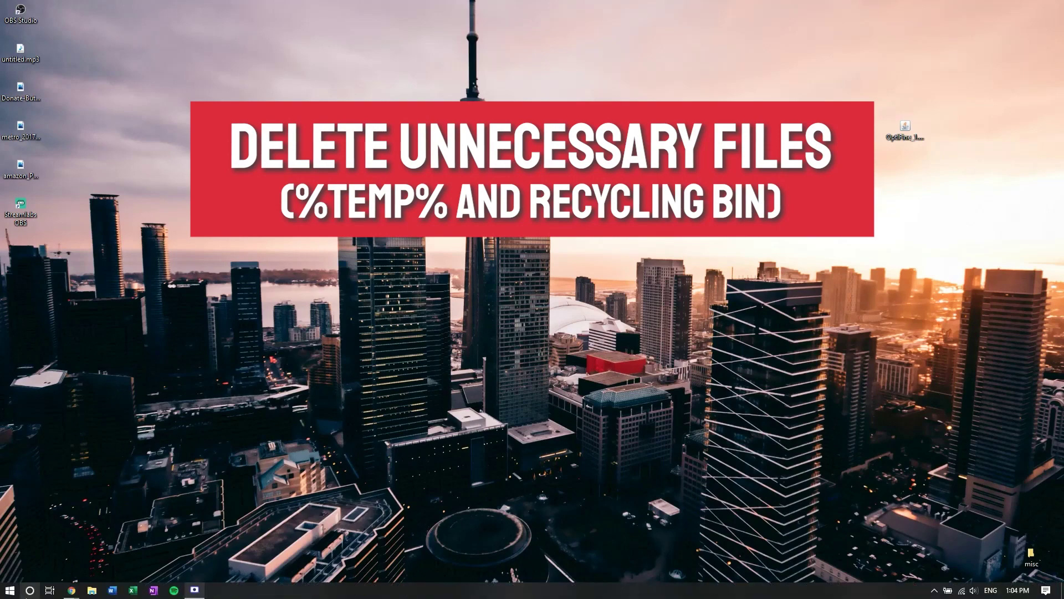
Open the temporary files folder by running %temp% from the Run dialog, and move its window nearer the screen centre
{"action": "left_click", "coordinate": [29, 590]}
{"action": "type", "text": "run"}
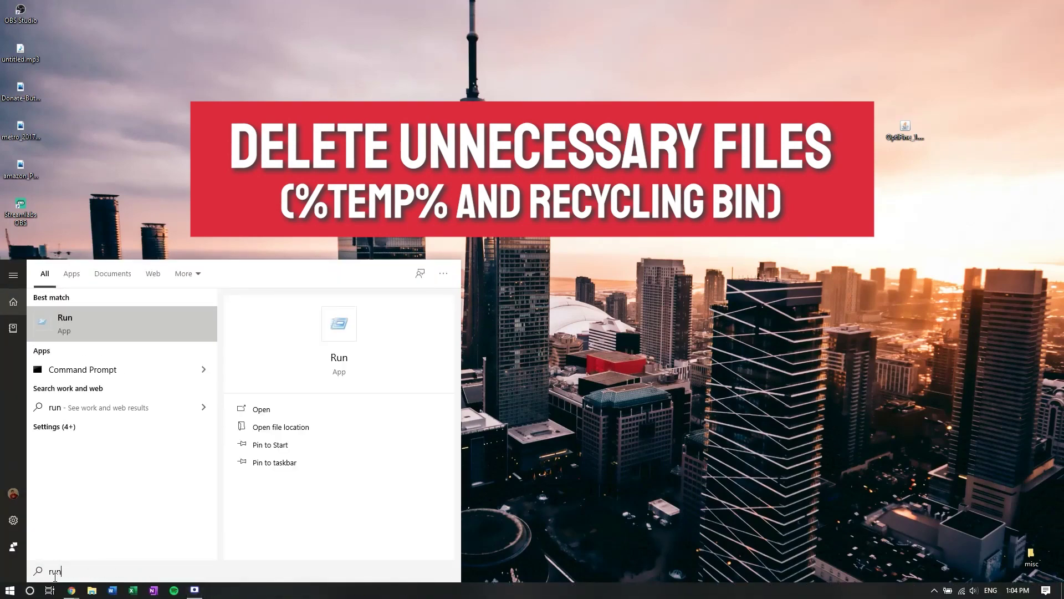
{"action": "key", "text": "Return"}
{"action": "left_click_drag", "start_coordinate": [72, 494], "coordinate": [411, 251]}
{"action": "key", "text": "BackSpace"}
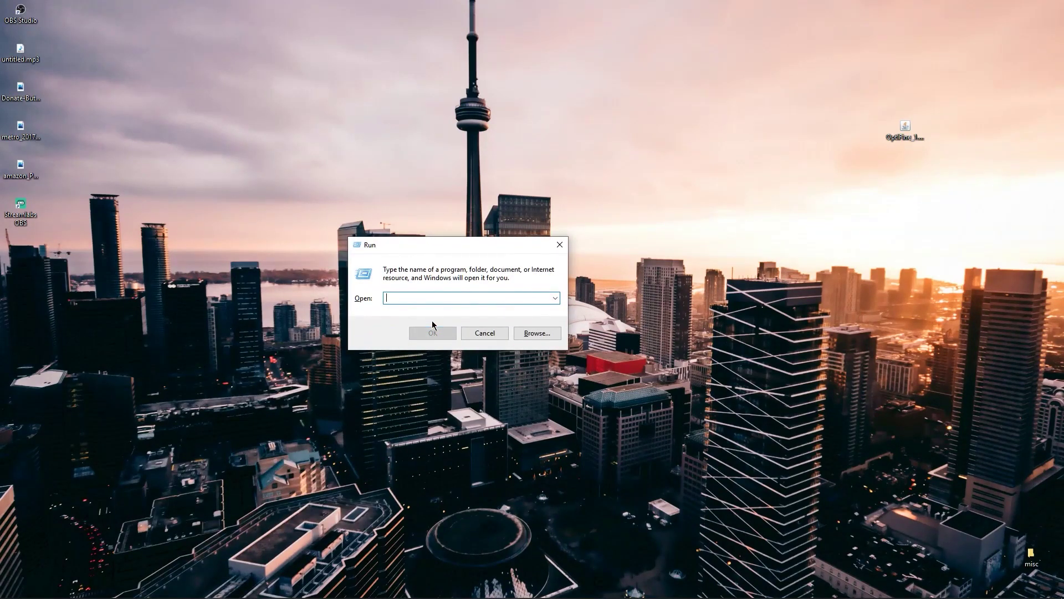
{"action": "type", "text": "%temp%"}
{"action": "key", "text": "Return"}
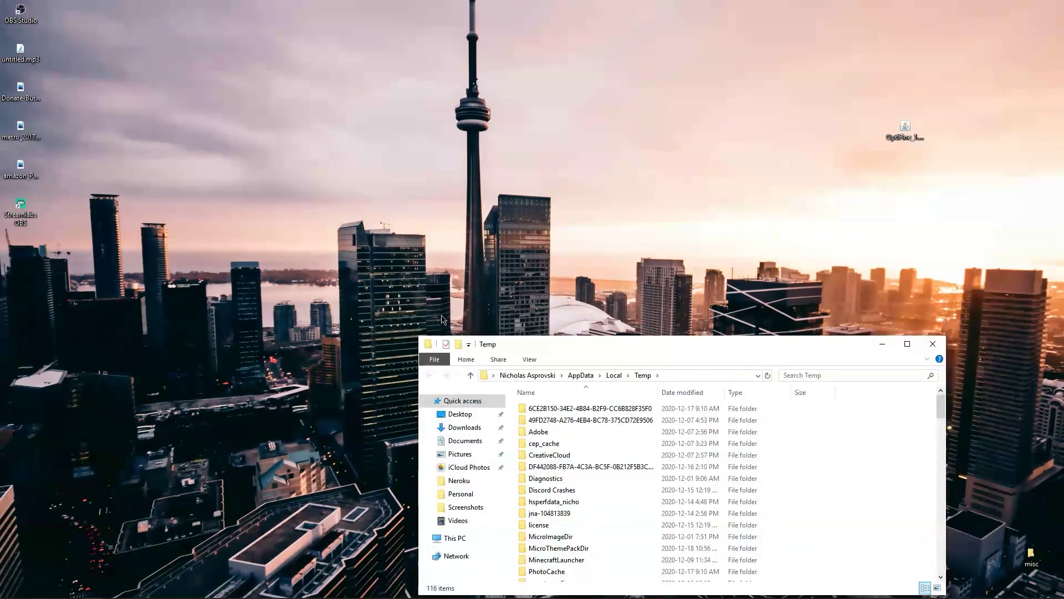
{"action": "left_click_drag", "start_coordinate": [787, 336], "coordinate": [691, 142]}
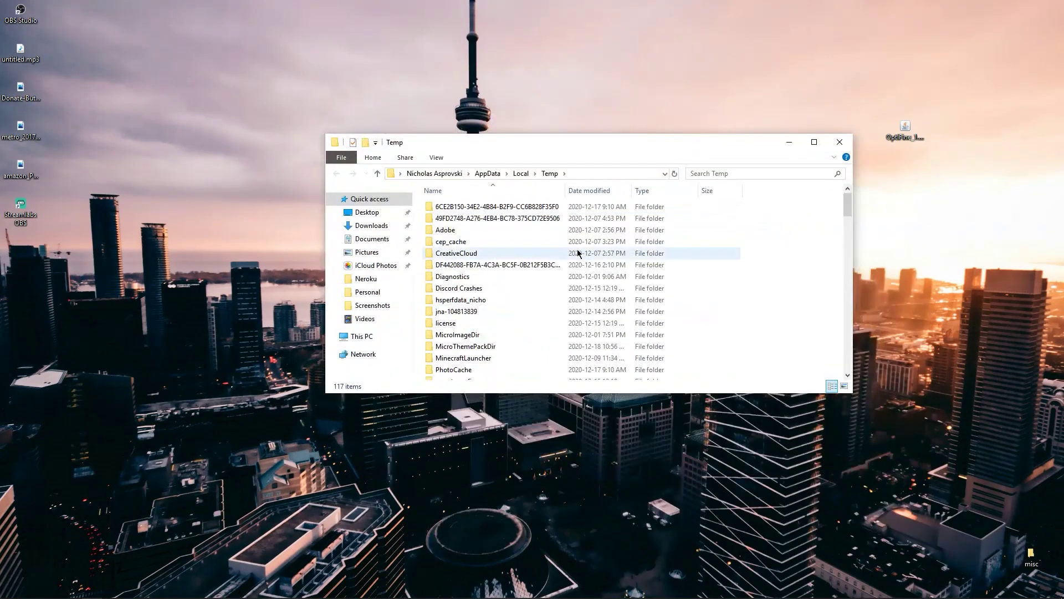
Select every file and folder in the Temp folder and delete them
{"action": "scroll", "coordinate": [670, 232], "scroll_direction": "down", "scroll_amount": 8}
{"action": "scroll", "coordinate": [670, 232], "scroll_direction": "down", "scroll_amount": 10}
{"action": "left_click_drag", "start_coordinate": [844, 299], "coordinate": [850, 191]}
{"action": "left_click", "coordinate": [517, 206]}
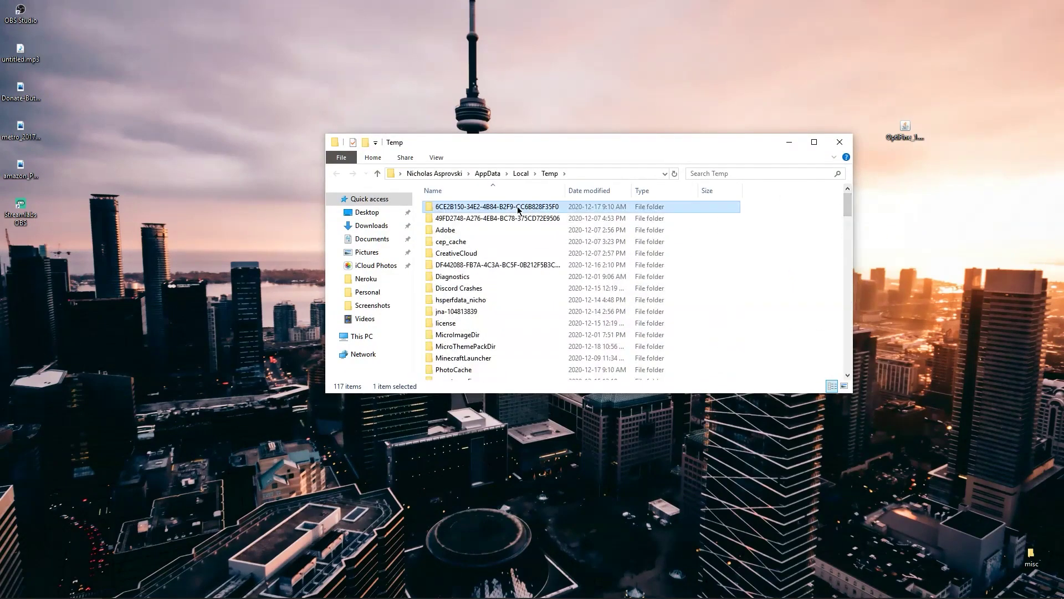
{"action": "scroll", "coordinate": [720, 227], "scroll_direction": "down", "scroll_amount": 20}
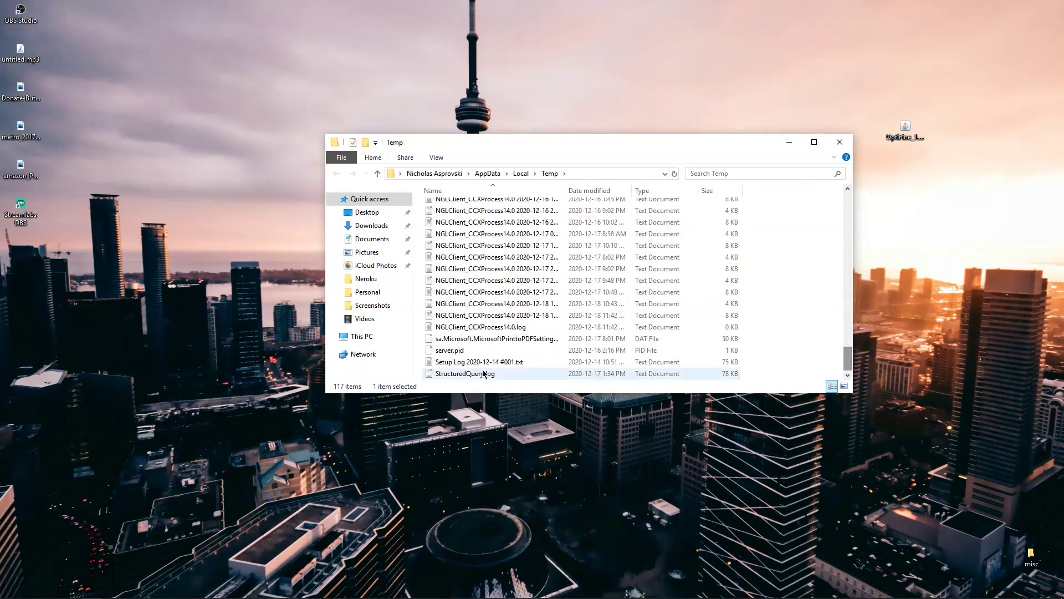
{"action": "left_click", "coordinate": [485, 374], "text": "shift"}
{"action": "key", "text": "Delete"}
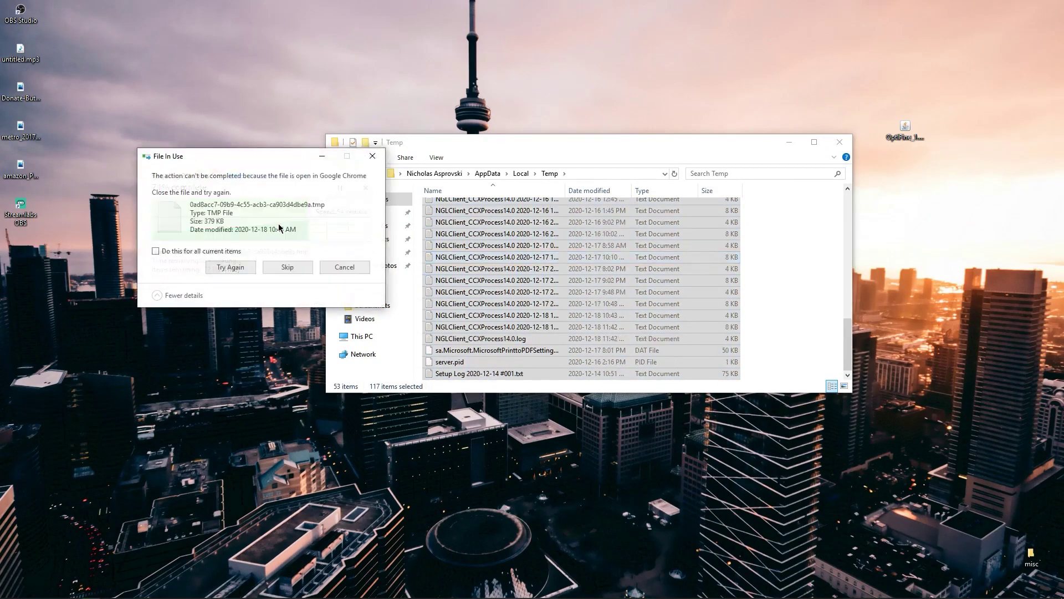
Retry the file that is in use, skip it to finish the deletion, and close the Temp folder window
{"action": "left_click", "coordinate": [231, 268]}
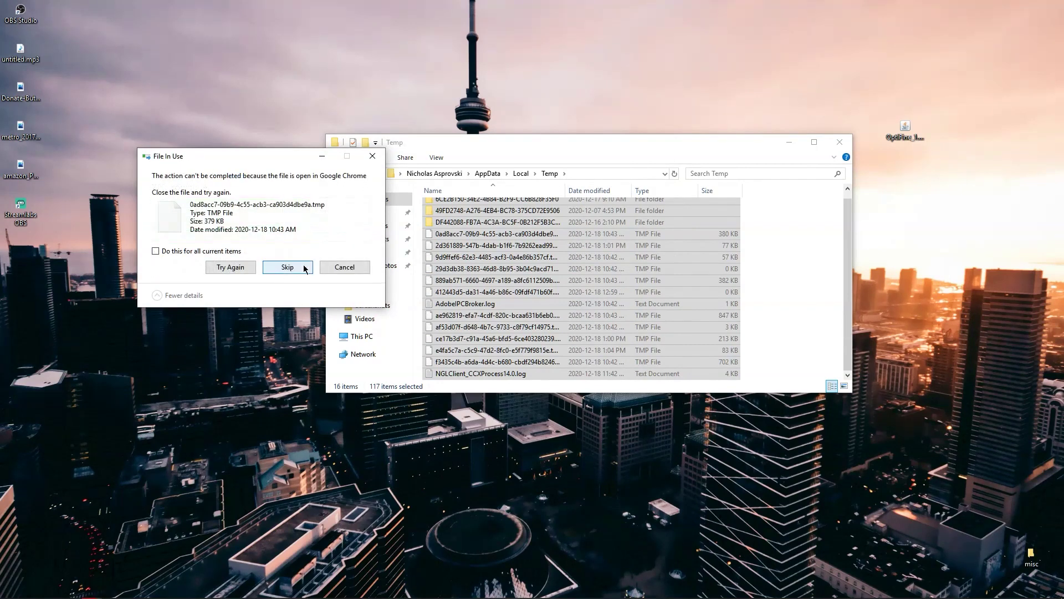
{"action": "left_click", "coordinate": [287, 267]}
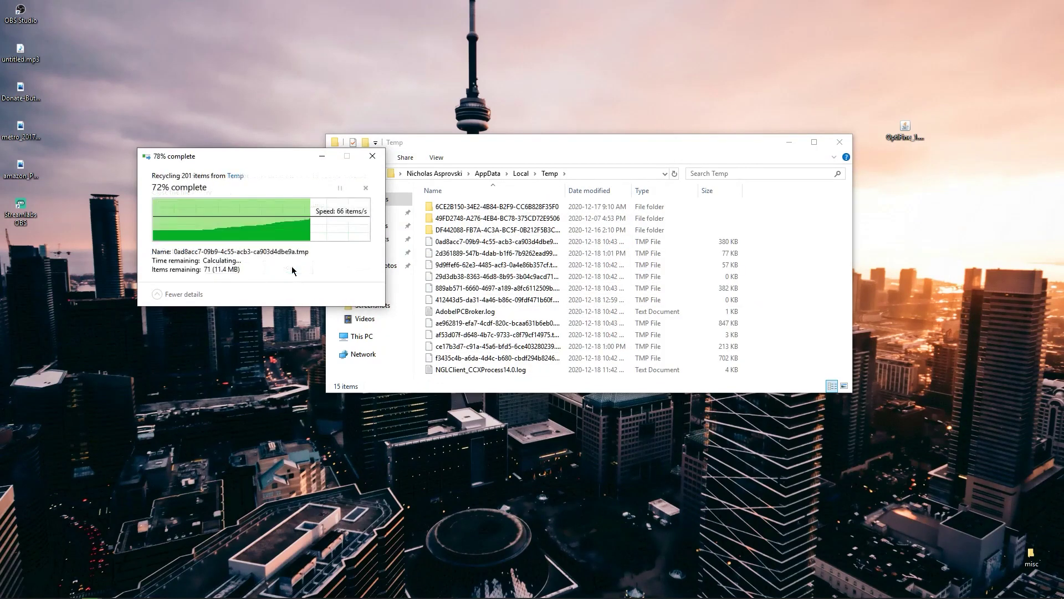
{"action": "left_click", "coordinate": [282, 279]}
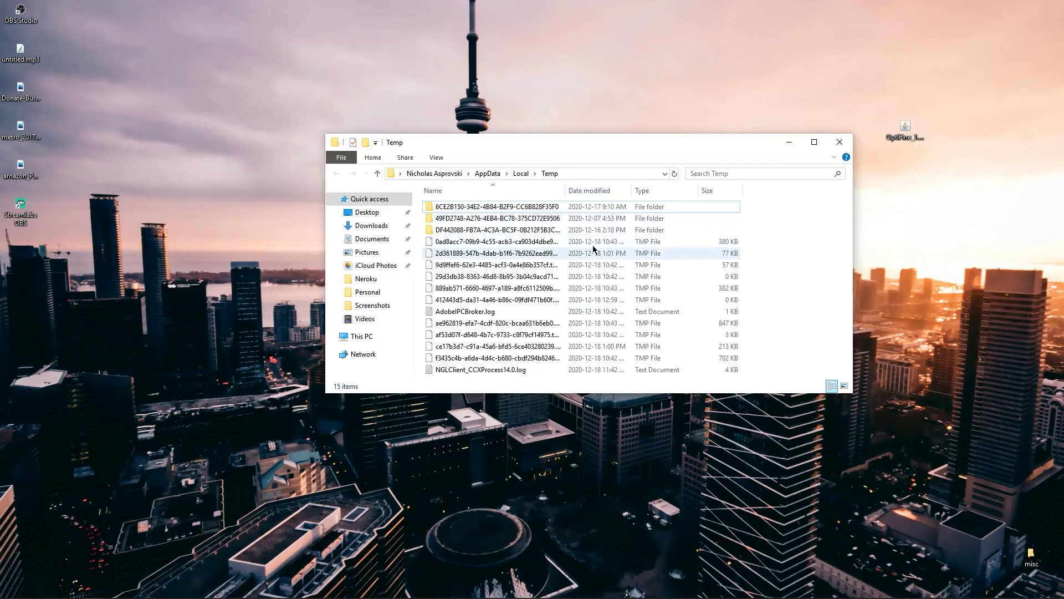
{"action": "left_click", "coordinate": [502, 254]}
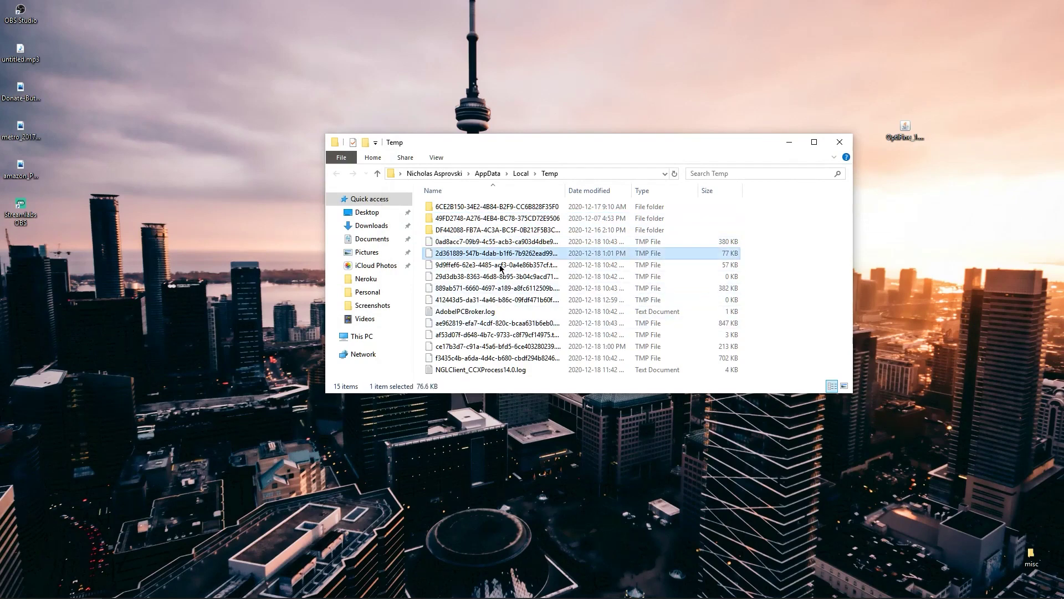
{"action": "left_click", "coordinate": [847, 146]}
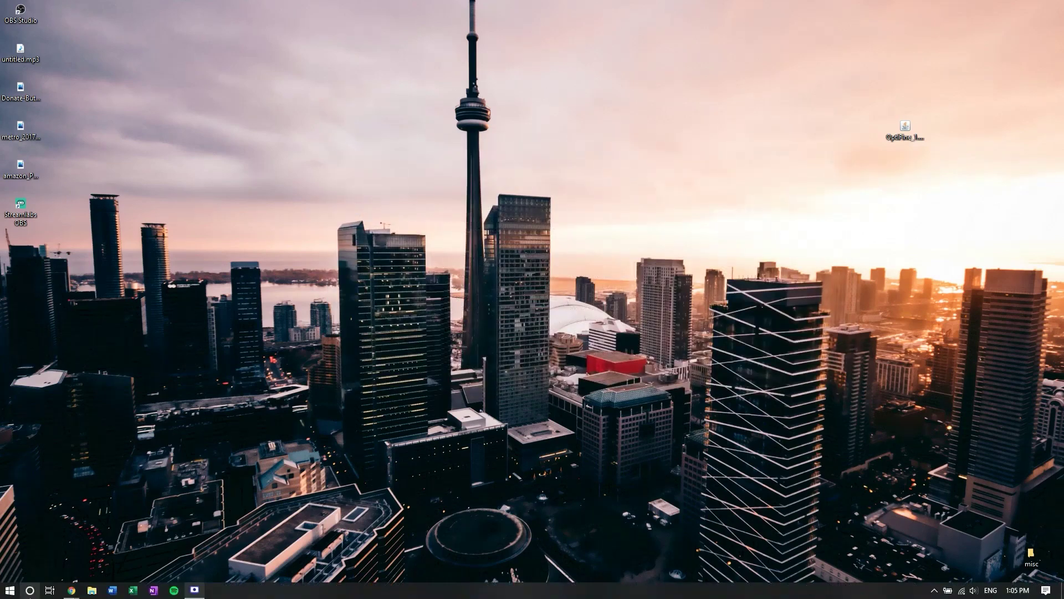
Search Windows for the Recycle Bin, open it, and sort its contents by size with the largest first
{"action": "left_click", "coordinate": [30, 590]}
{"action": "type", "text": "rec"}
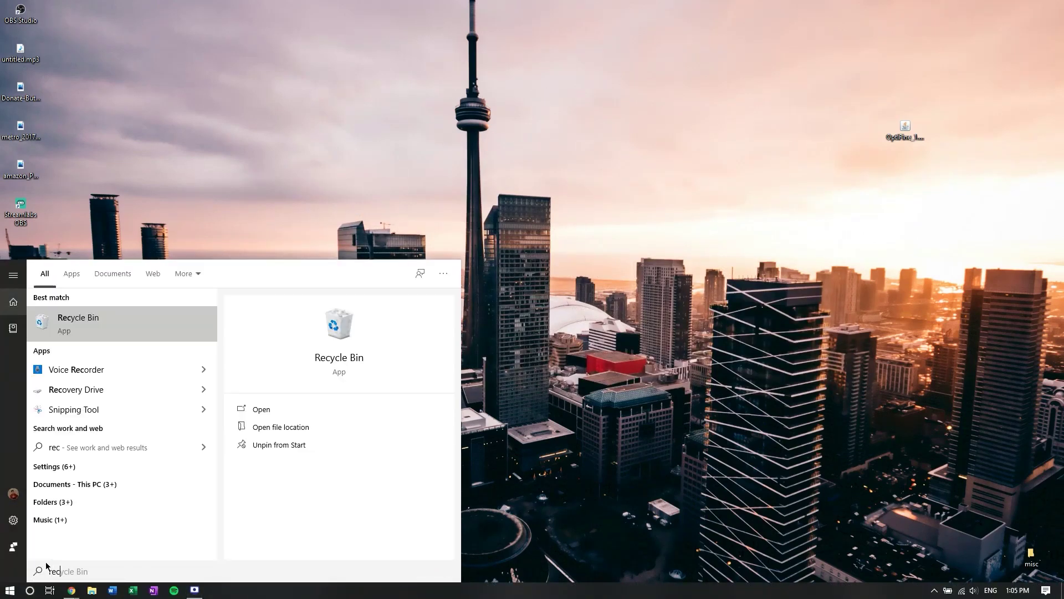
{"action": "left_click", "coordinate": [87, 340]}
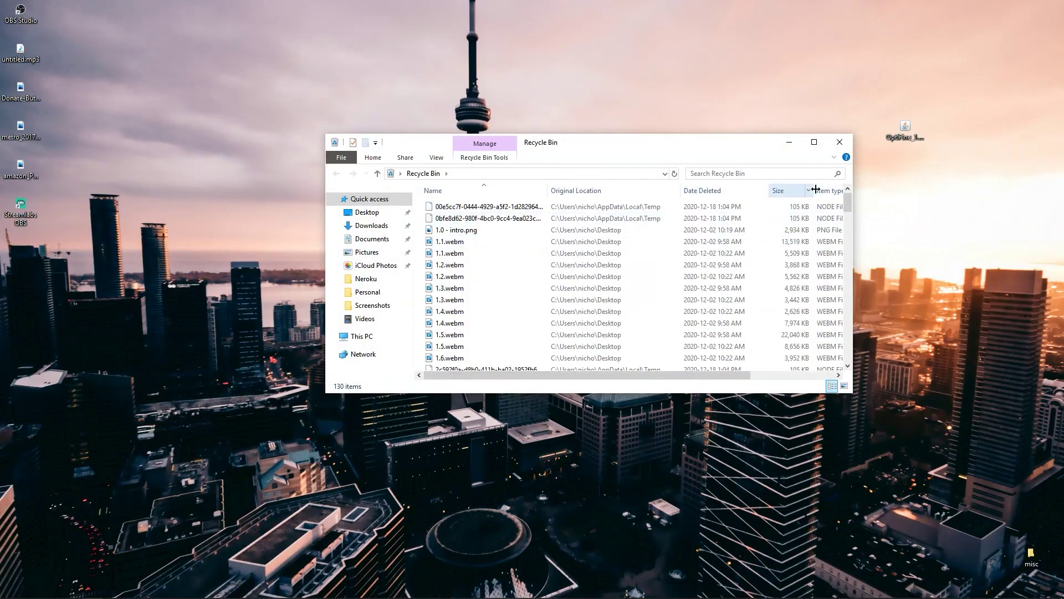
{"action": "left_click", "coordinate": [780, 190]}
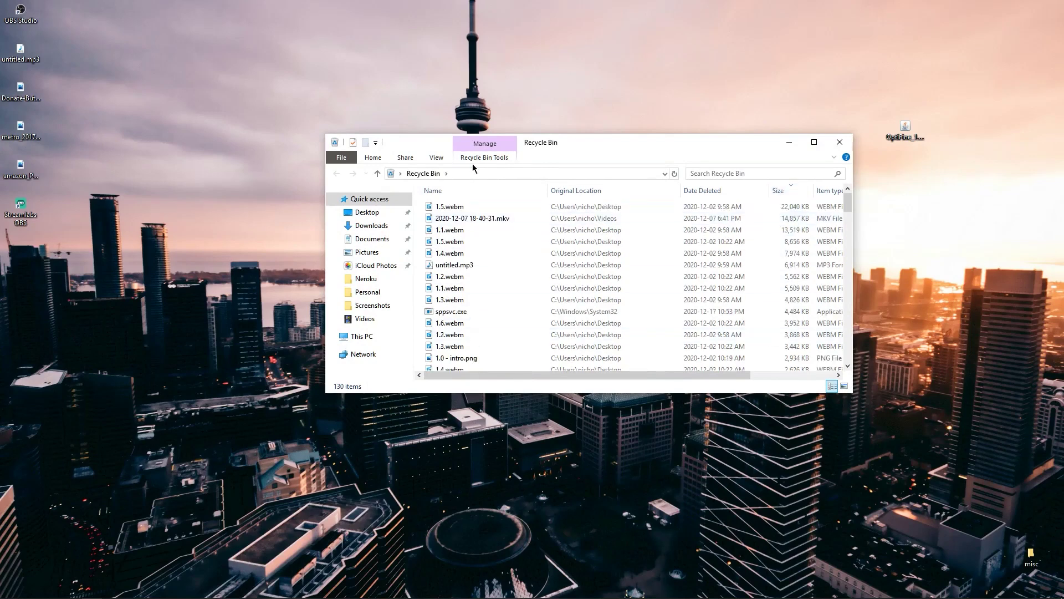
Empty the Recycle Bin, confirm the permanent deletion, and continue with administrator permission for all current items
{"action": "left_click", "coordinate": [486, 158]}
{"action": "left_click", "coordinate": [344, 184]}
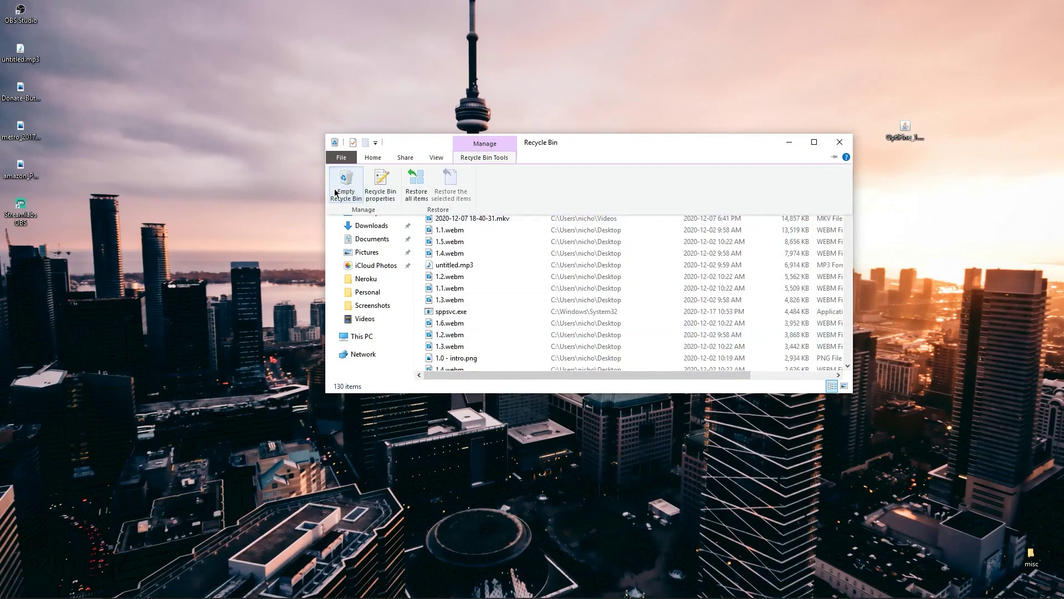
{"action": "left_click", "coordinate": [568, 313]}
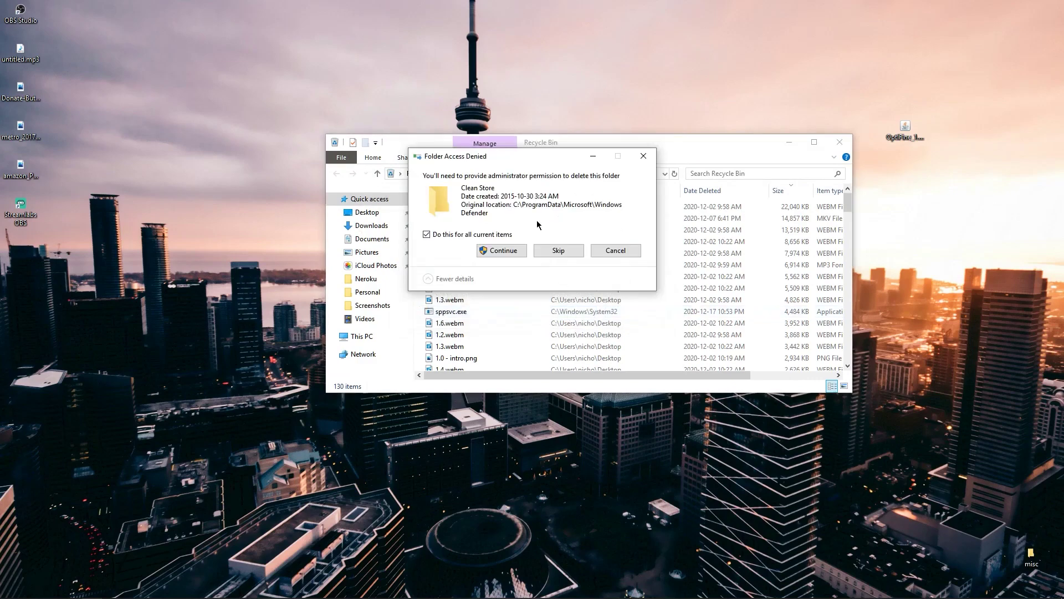
{"action": "left_click", "coordinate": [517, 252]}
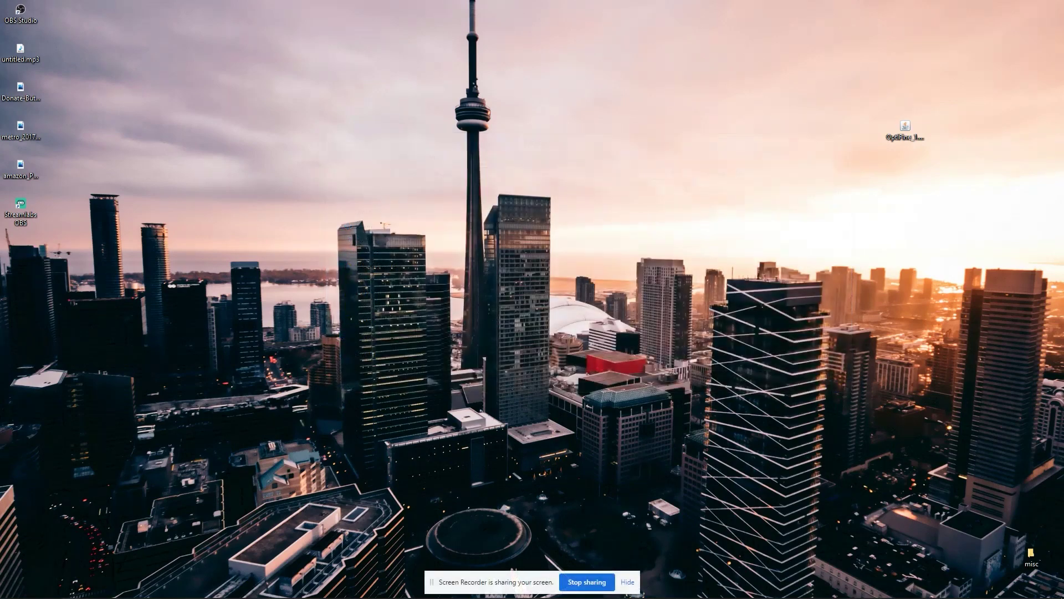
Move and lengthen the Task Manager window, list the startup programs, and select CCXProcess.exe
{"action": "left_click", "coordinate": [625, 585]}
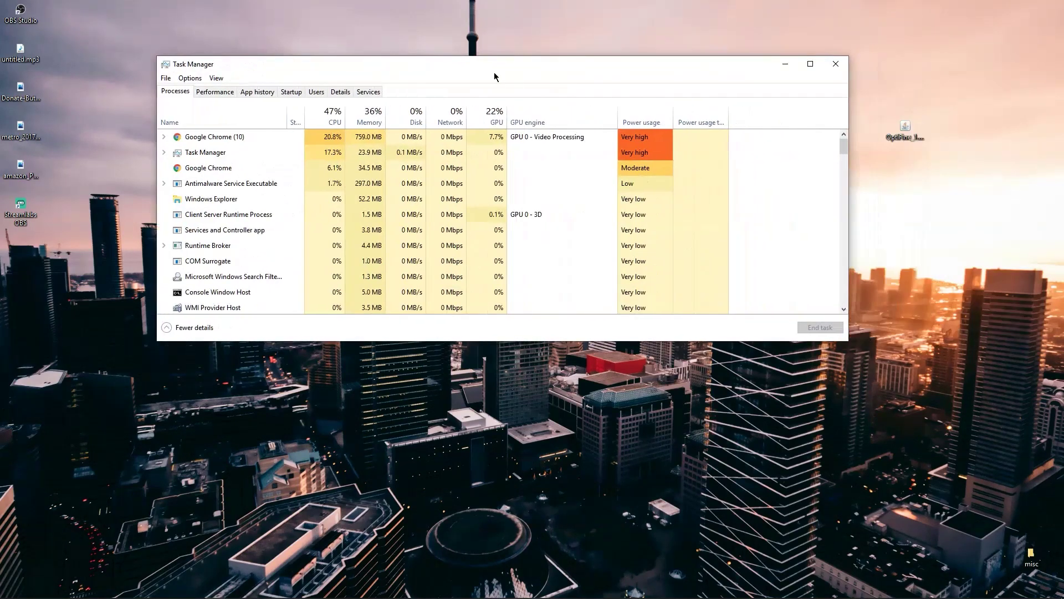
{"action": "left_click_drag", "start_coordinate": [494, 78], "coordinate": [578, 86]}
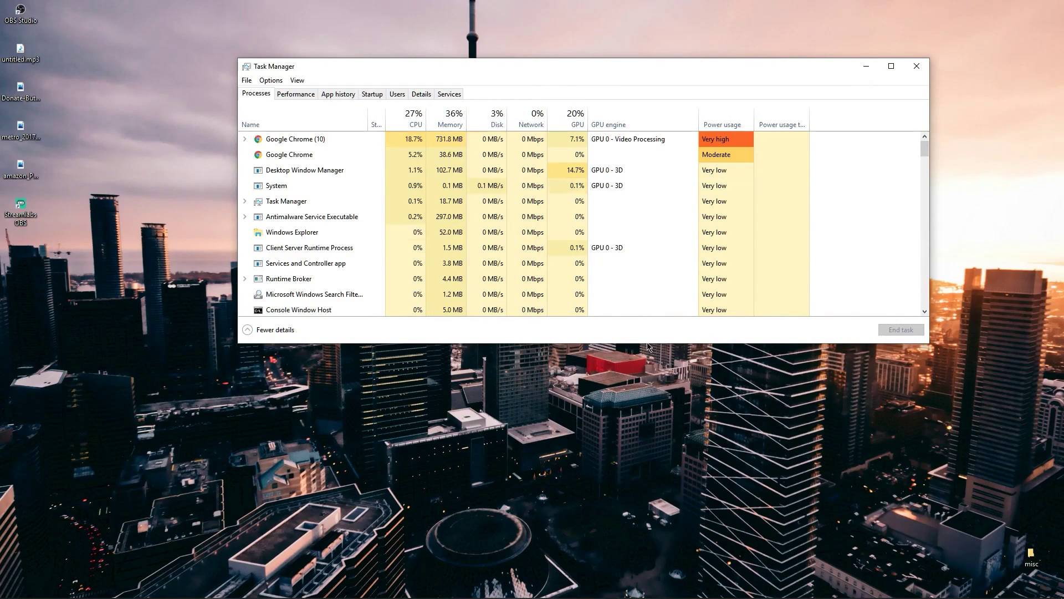
{"action": "left_click_drag", "start_coordinate": [647, 344], "coordinate": [643, 596]}
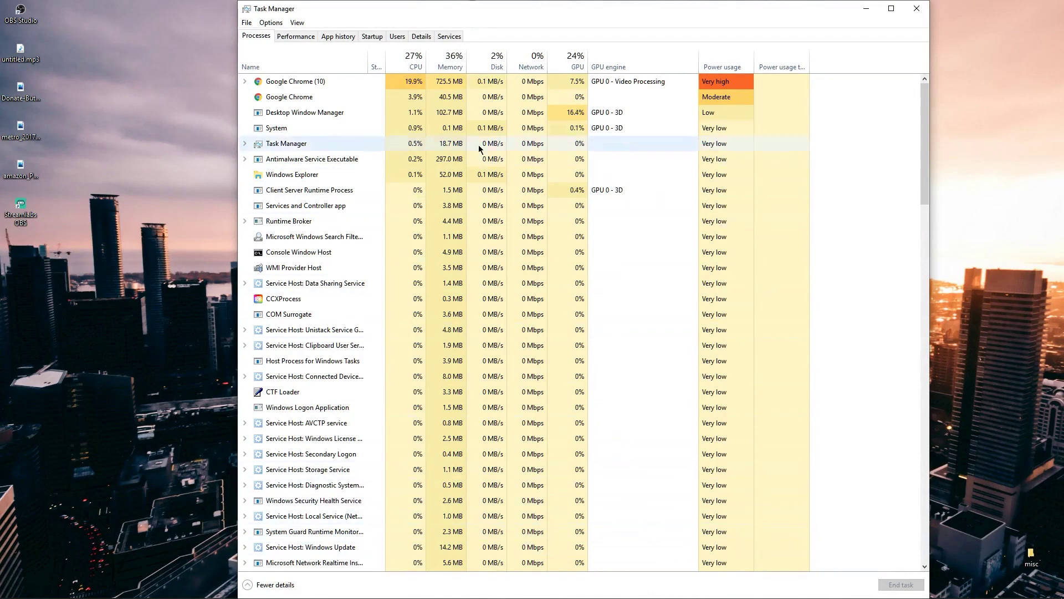
{"action": "left_click", "coordinate": [372, 38]}
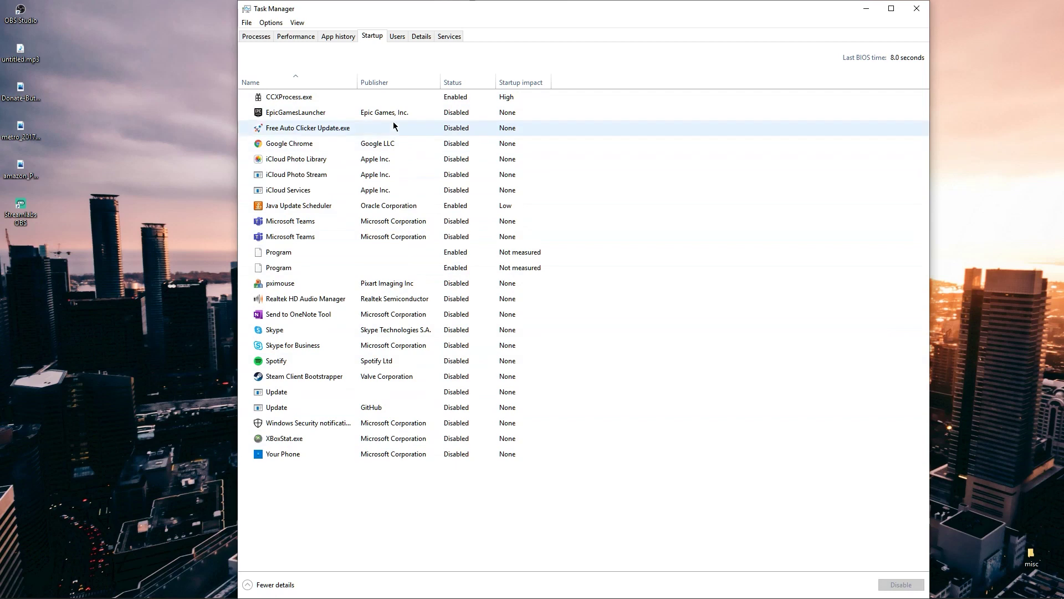
{"action": "left_click", "coordinate": [335, 103]}
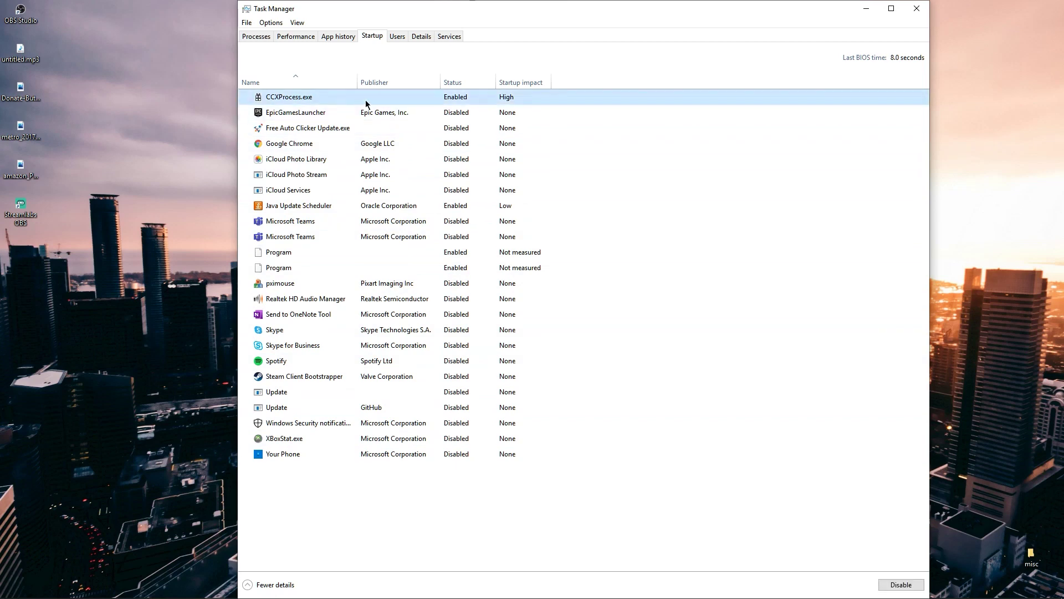
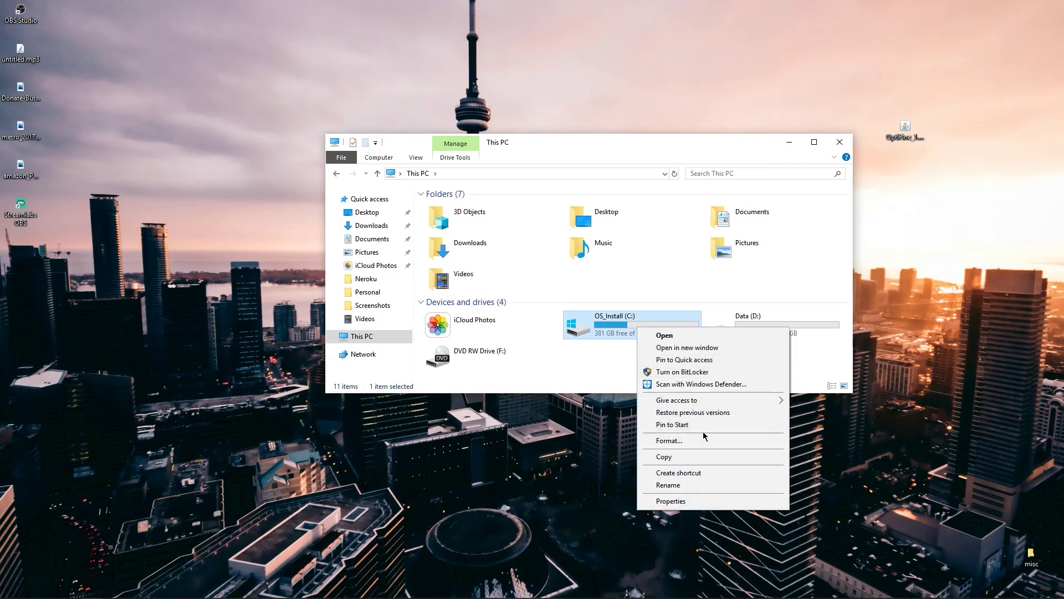
Open the properties of the OS_Install (C:) drive, start Disk Cleanup for it, and move the cleanup window over the properties dialog
{"action": "left_click", "coordinate": [675, 502]}
{"action": "left_click_drag", "start_coordinate": [738, 333], "coordinate": [693, 199]}
{"action": "left_click", "coordinate": [754, 370]}
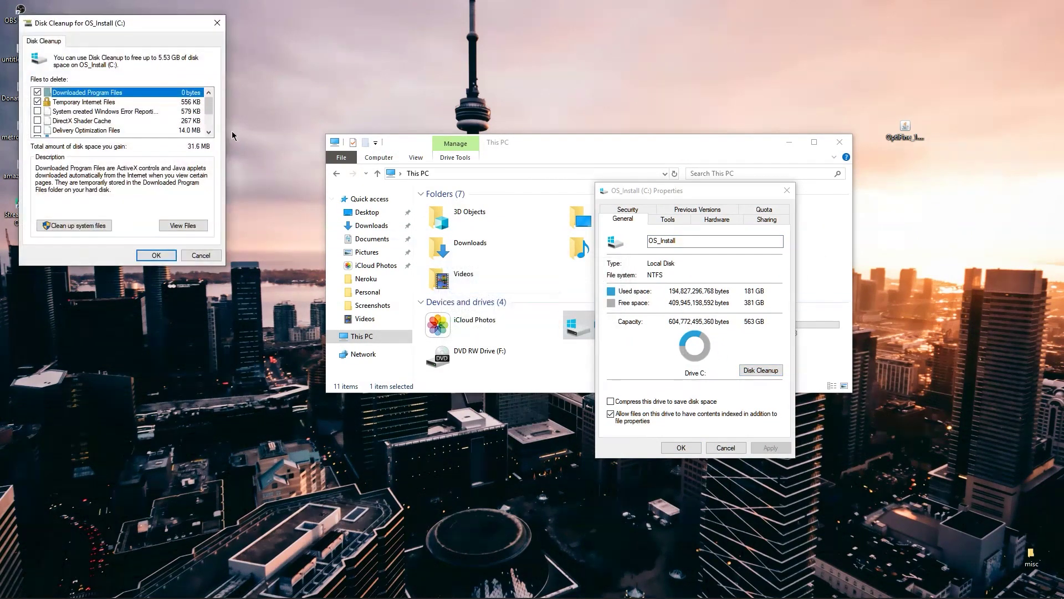
{"action": "left_click_drag", "start_coordinate": [138, 28], "coordinate": [684, 136]}
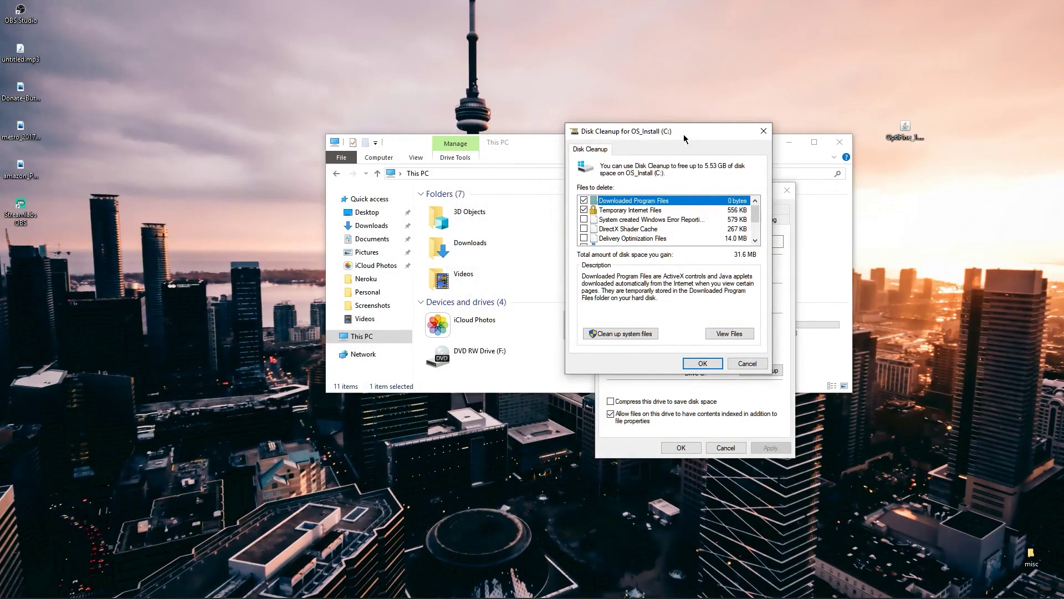
Mark the remaining Disk Cleanup categories for deletion, including DirectX Shader Cache, Delivery Optimization Files, Downloads, Recycle Bin and Temporary files
{"action": "left_click", "coordinate": [583, 219]}
{"action": "left_click", "coordinate": [755, 240]}
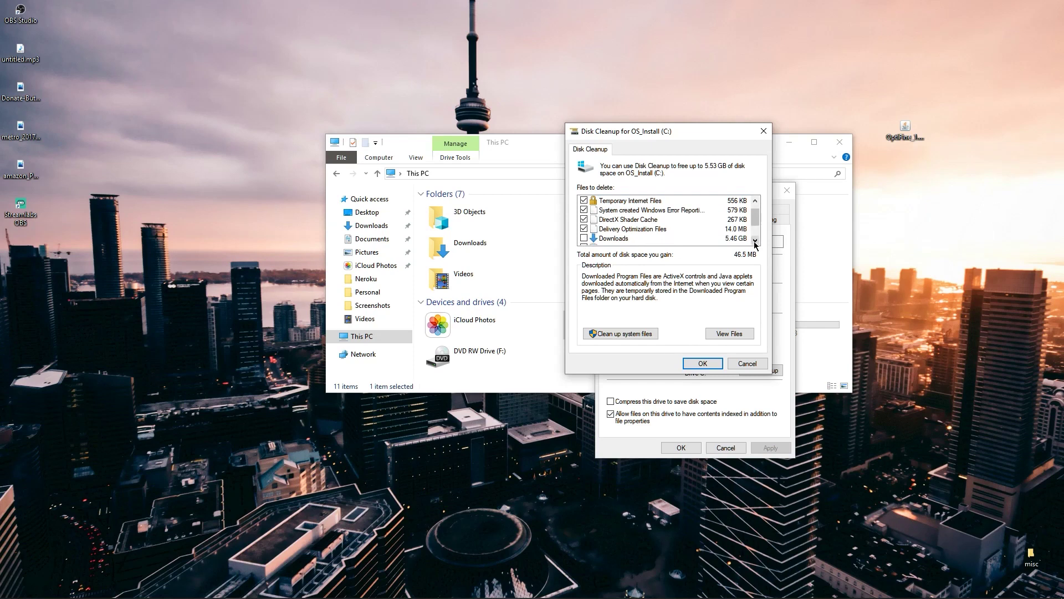
{"action": "left_click", "coordinate": [583, 240]}
{"action": "scroll", "coordinate": [725, 241], "scroll_direction": "down", "scroll_amount": 2}
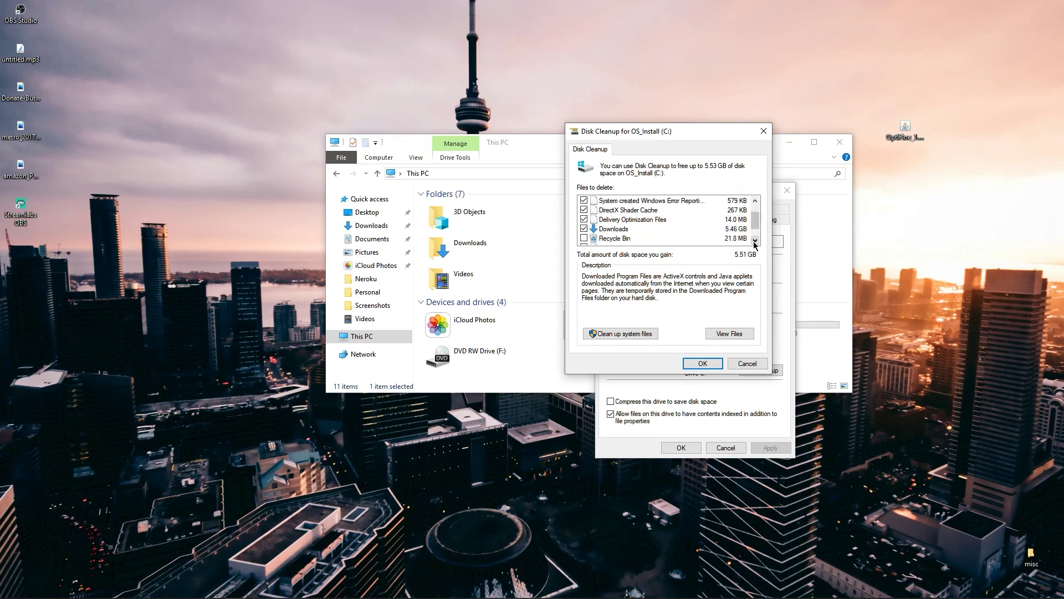
{"action": "left_click", "coordinate": [583, 228]}
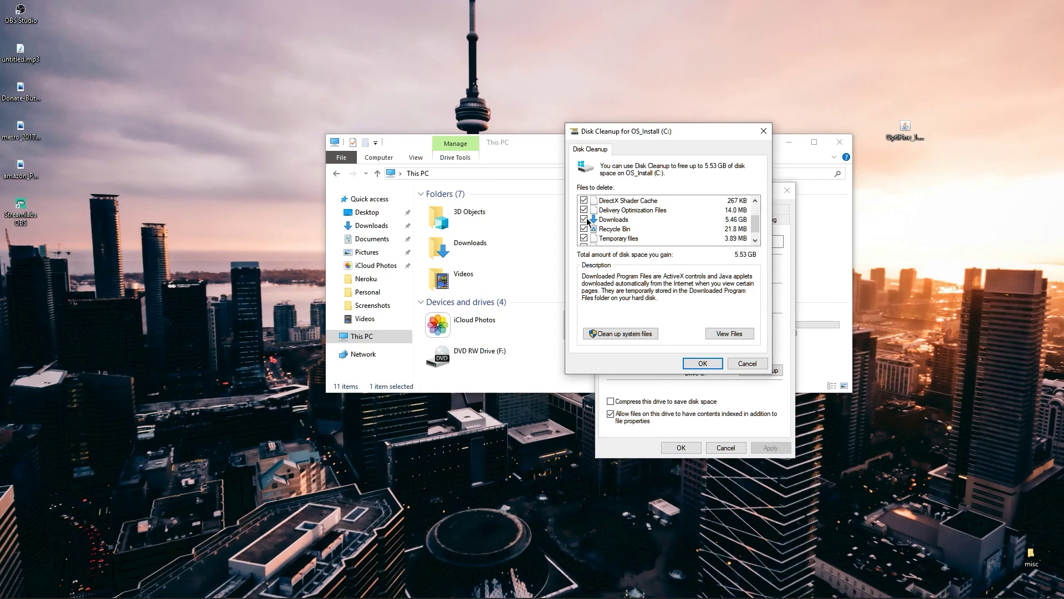
{"action": "scroll", "coordinate": [611, 231], "scroll_direction": "down", "scroll_amount": 1}
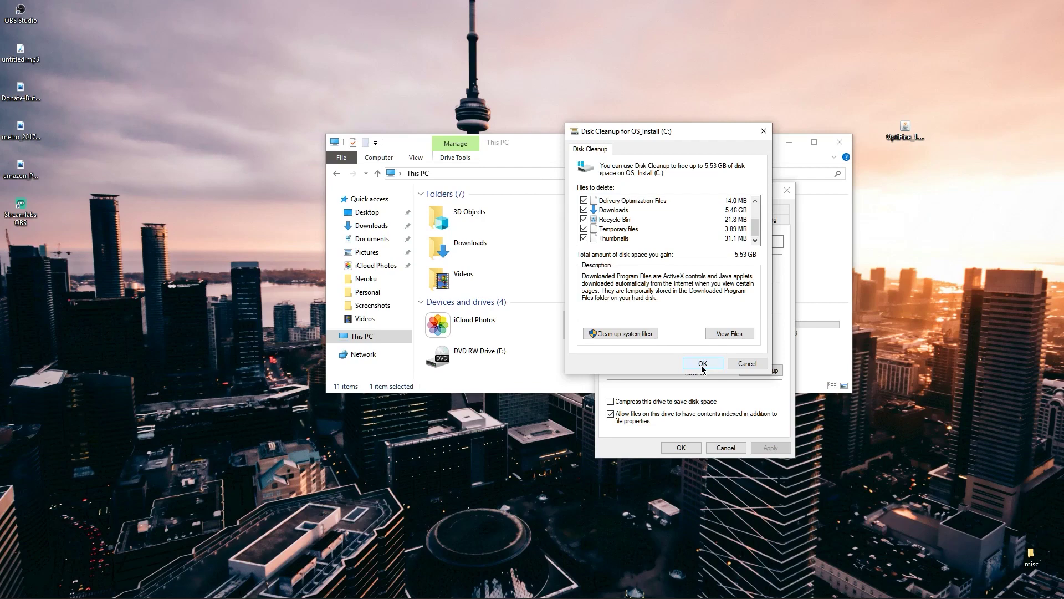
Rescan drive C: for system files in Disk Cleanup, keep the default file categories, and permanently delete those files
{"action": "left_click", "coordinate": [648, 335]}
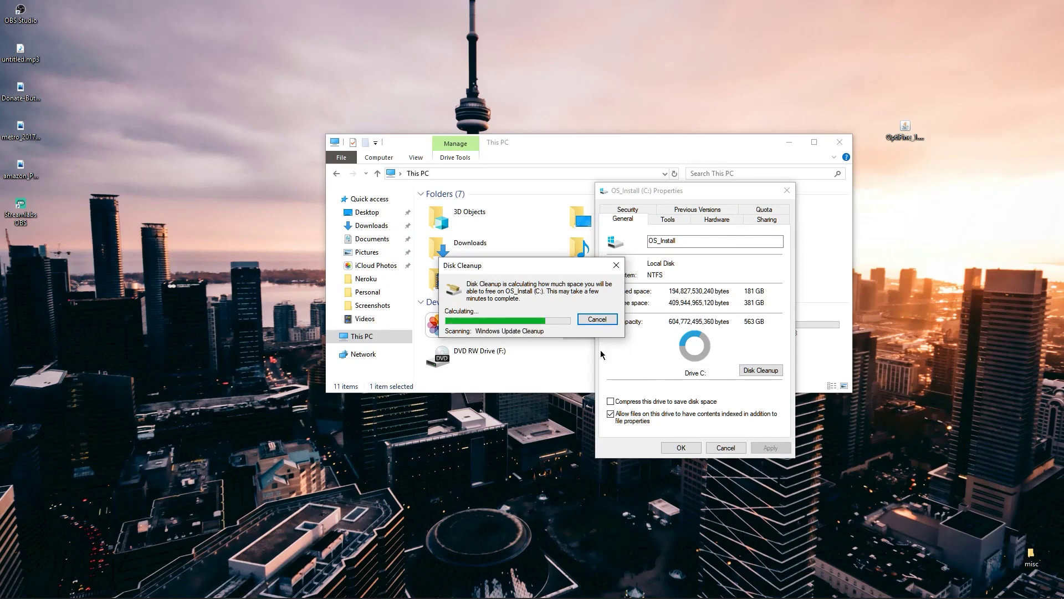
{"action": "left_click", "coordinate": [668, 219]}
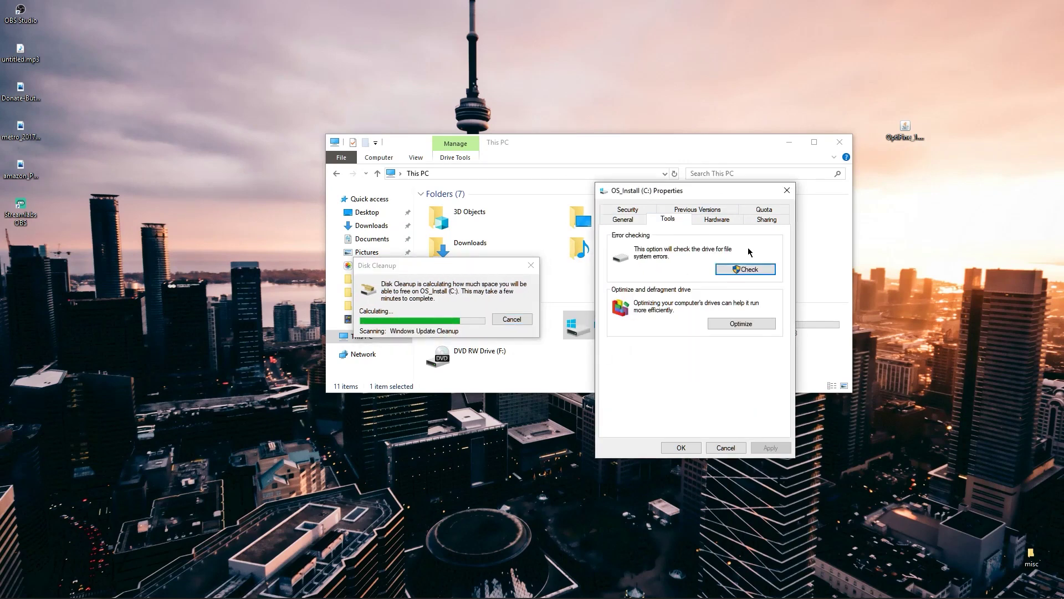
{"action": "left_click", "coordinate": [623, 219]}
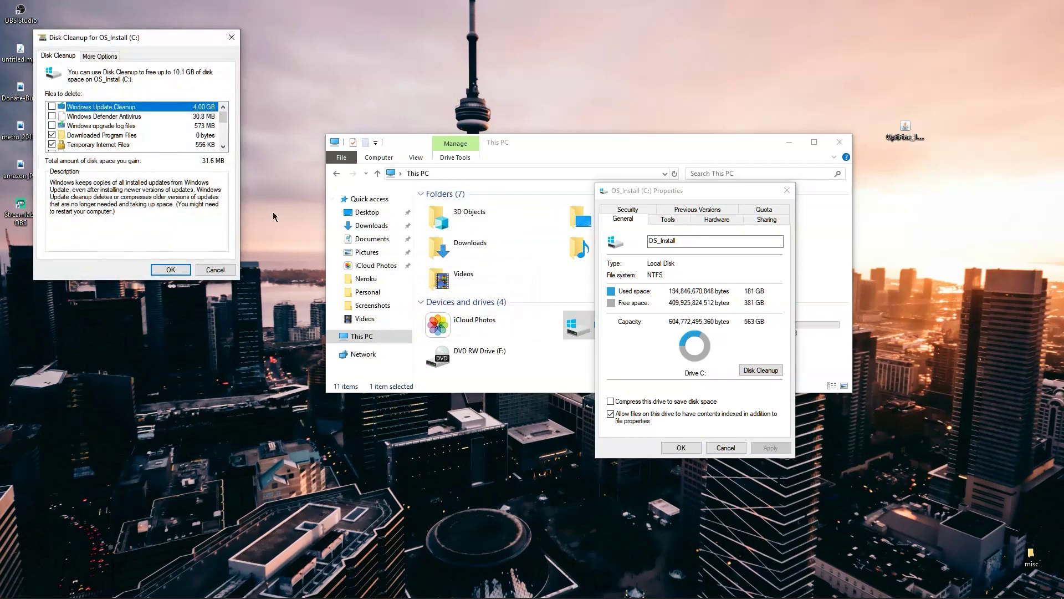
{"action": "left_click", "coordinate": [171, 268]}
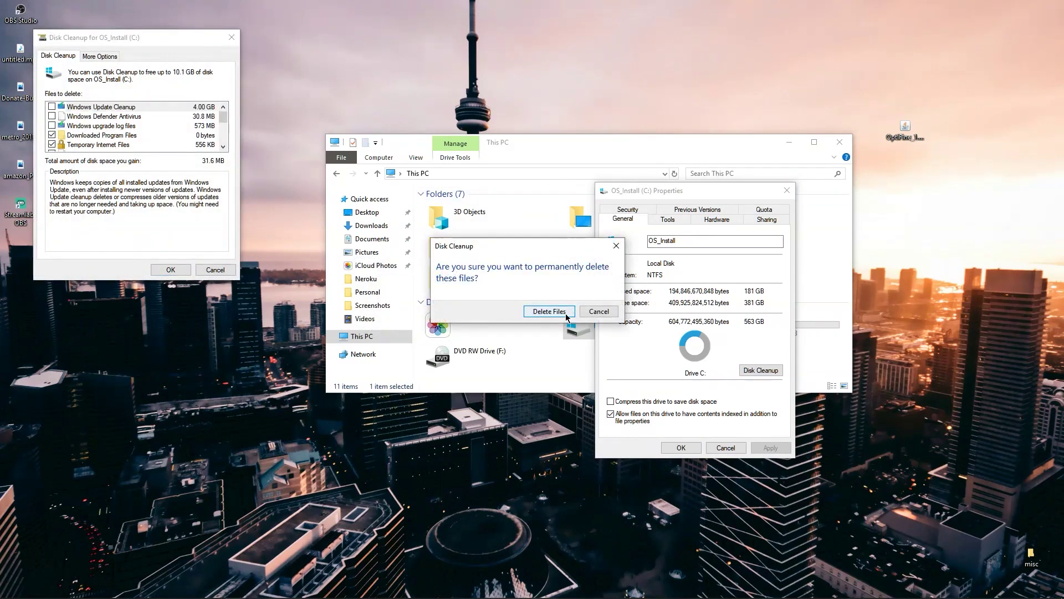
{"action": "left_click", "coordinate": [549, 311]}
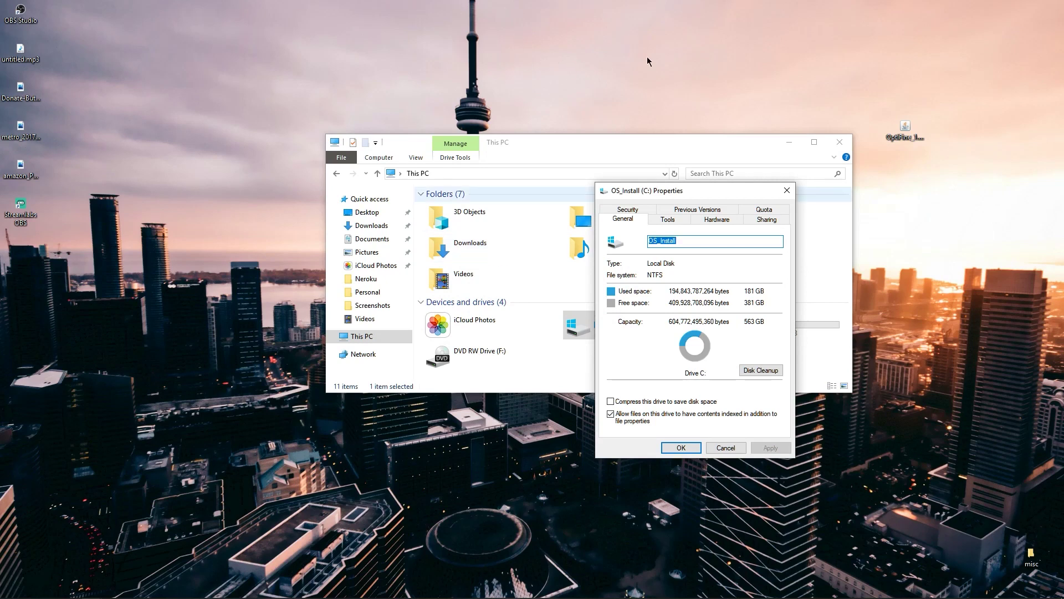
Scan the OS_Install (C:) drive for file system errors and close the scan report
{"action": "left_click", "coordinate": [669, 219]}
{"action": "left_click_drag", "start_coordinate": [674, 194], "coordinate": [376, 151]}
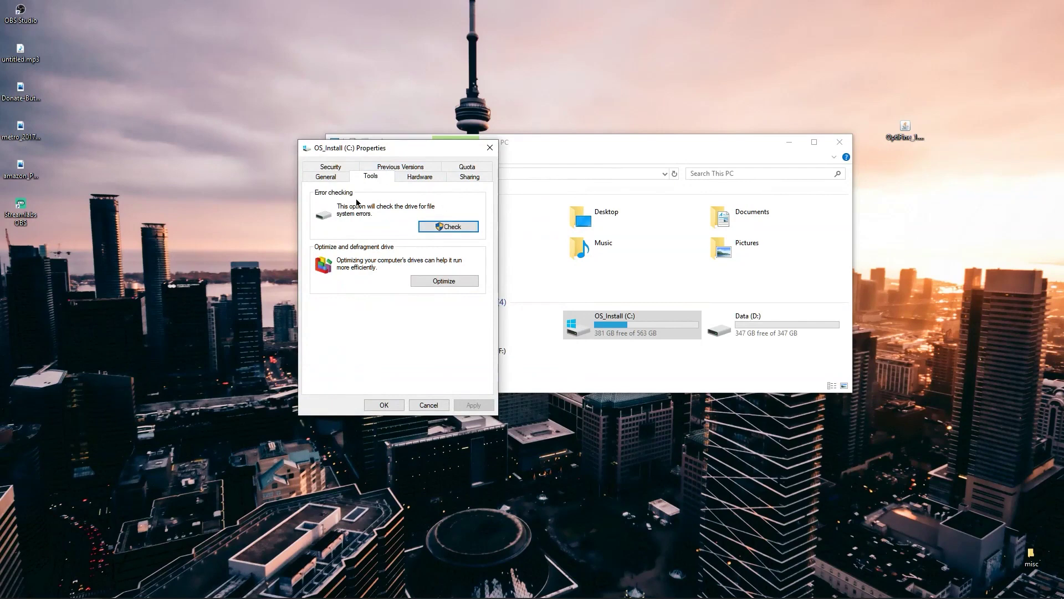
{"action": "left_click", "coordinate": [447, 228]}
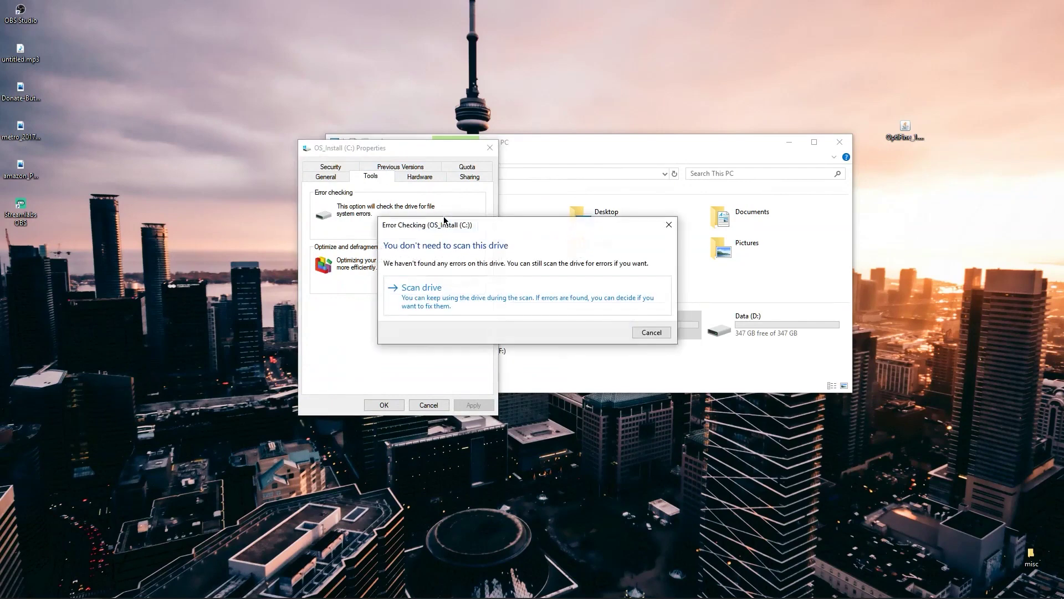
{"action": "left_click", "coordinate": [426, 289]}
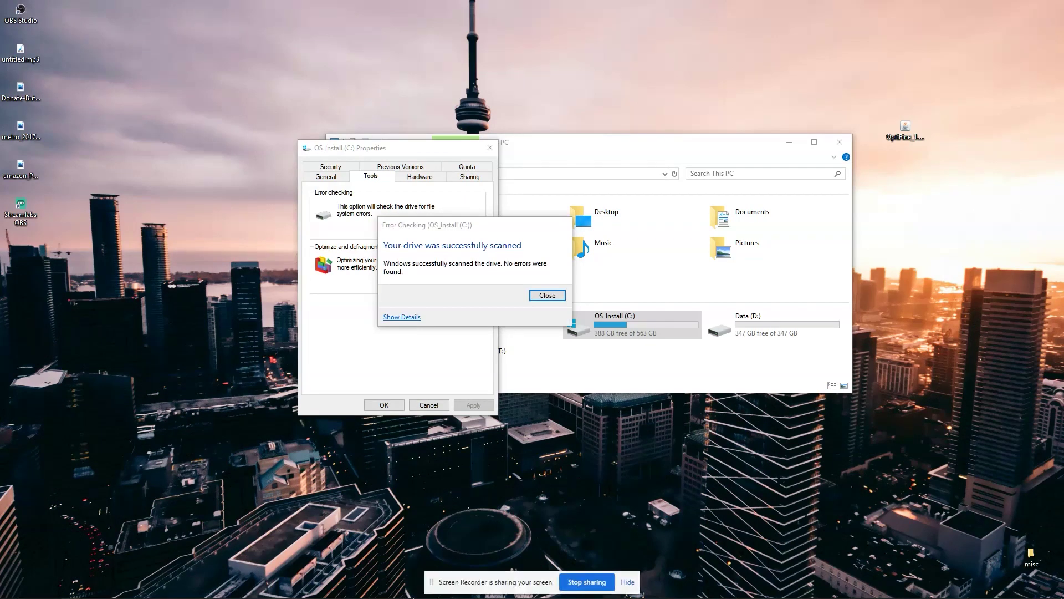
{"action": "left_click", "coordinate": [625, 582]}
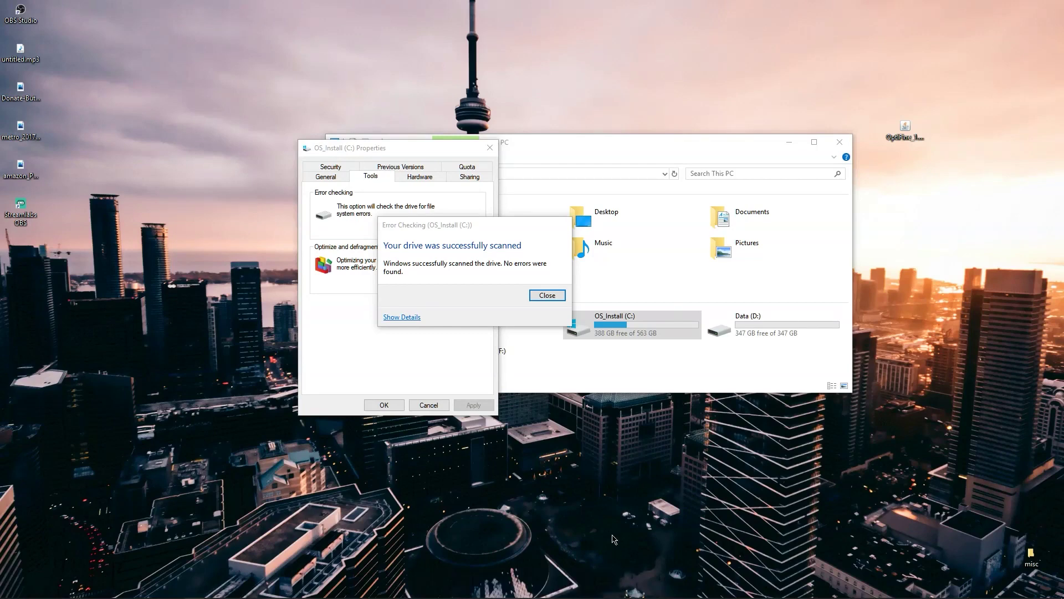
{"action": "left_click", "coordinate": [546, 296]}
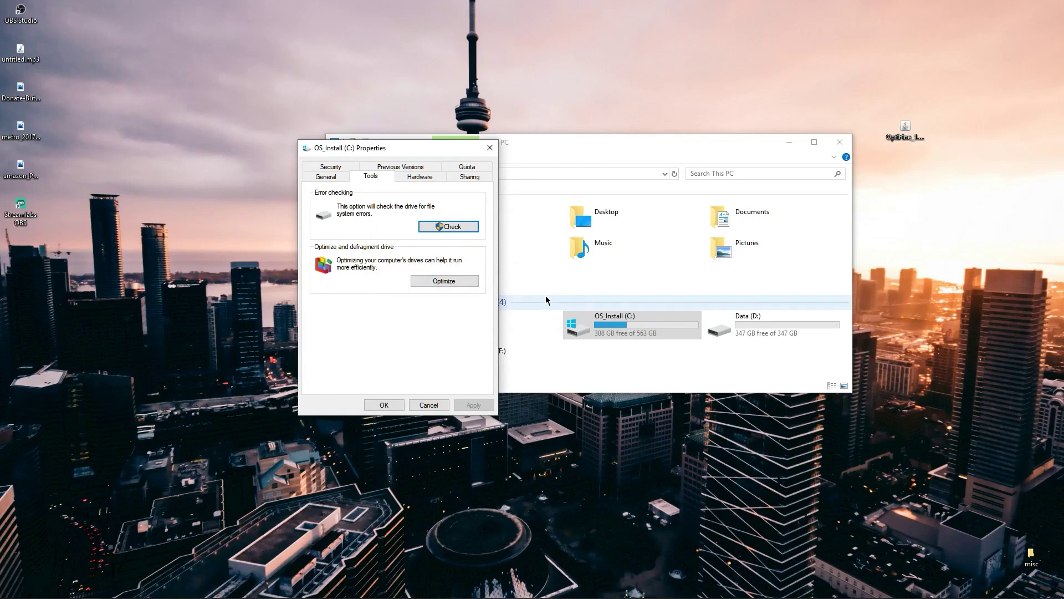
Turn off the scheduled drive optimization in Optimize Drives, and close it and the C: drive properties
{"action": "left_click", "coordinate": [440, 280]}
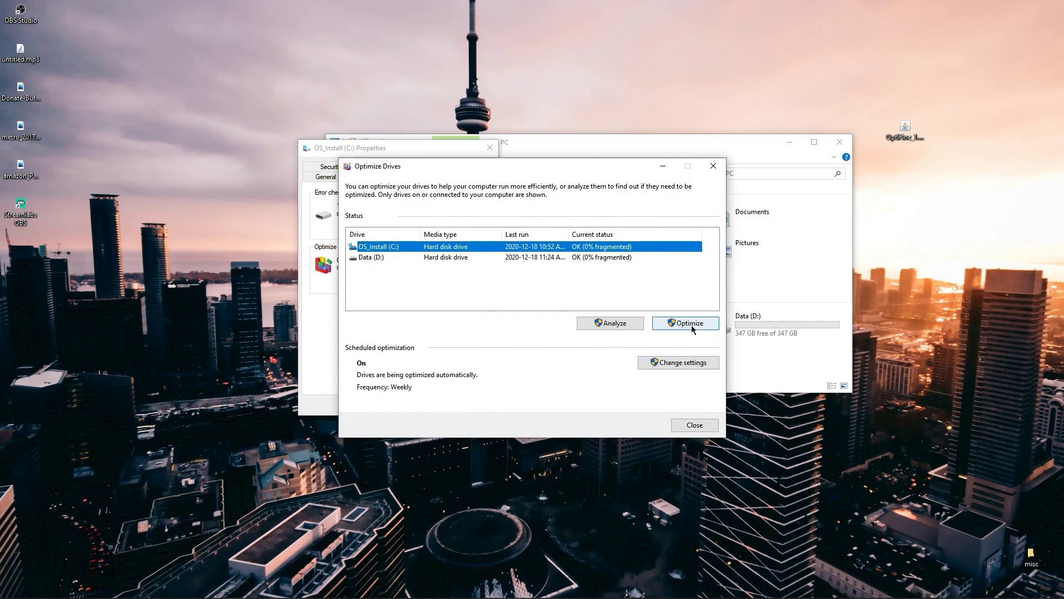
{"action": "left_click", "coordinate": [678, 366]}
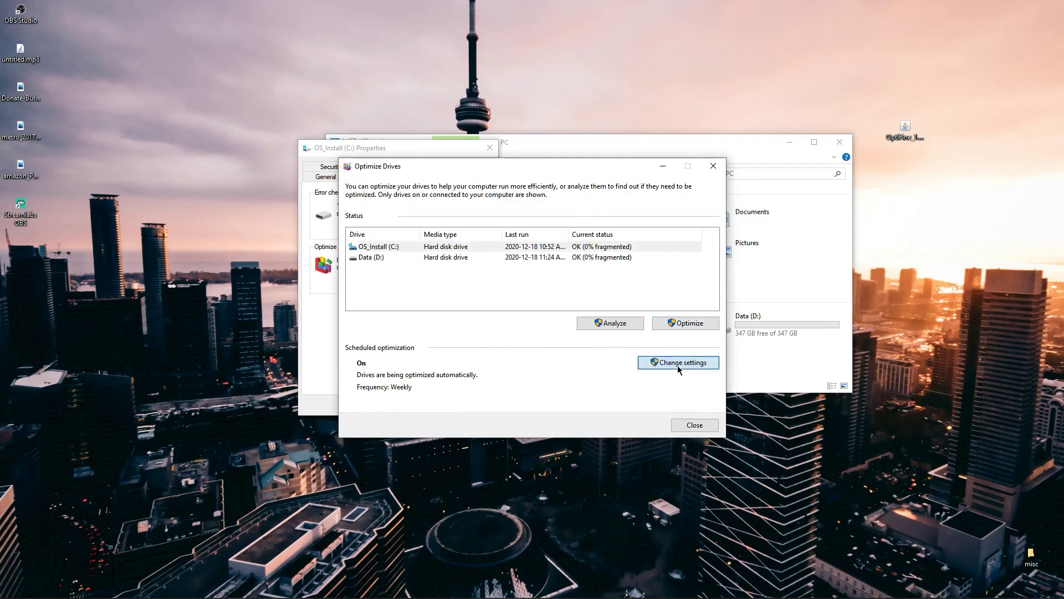
{"action": "left_click", "coordinate": [470, 250]}
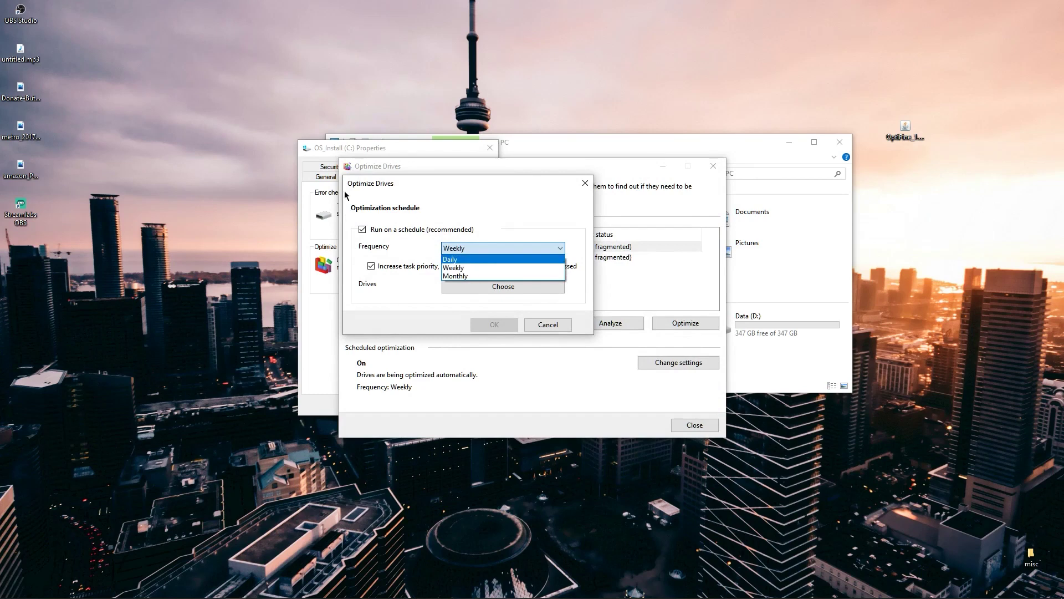
{"action": "left_click", "coordinate": [363, 235]}
{"action": "left_click", "coordinate": [364, 232]}
{"action": "left_click", "coordinate": [363, 231]}
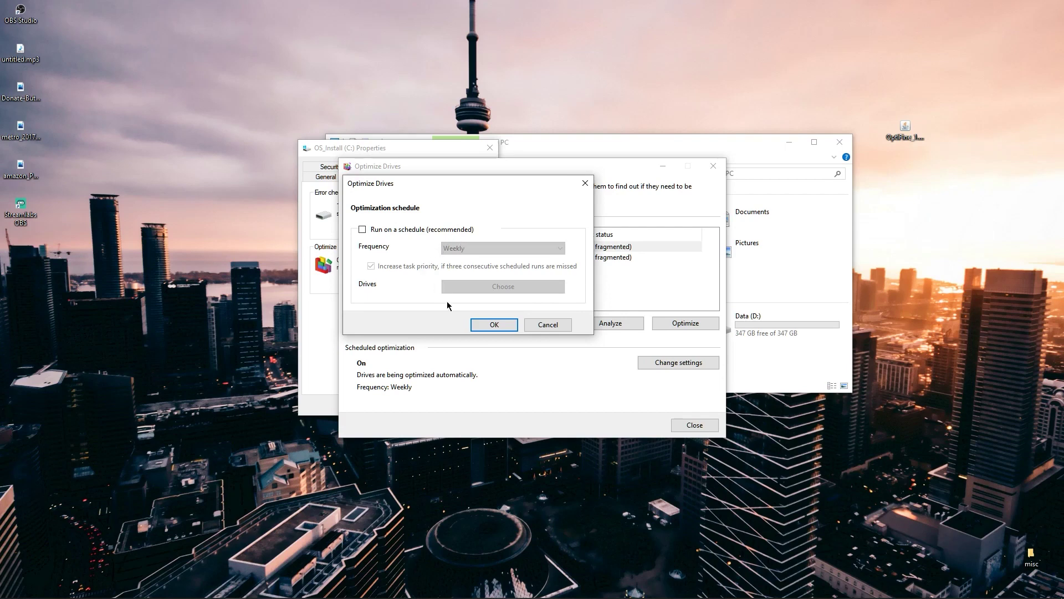
{"action": "left_click", "coordinate": [502, 325]}
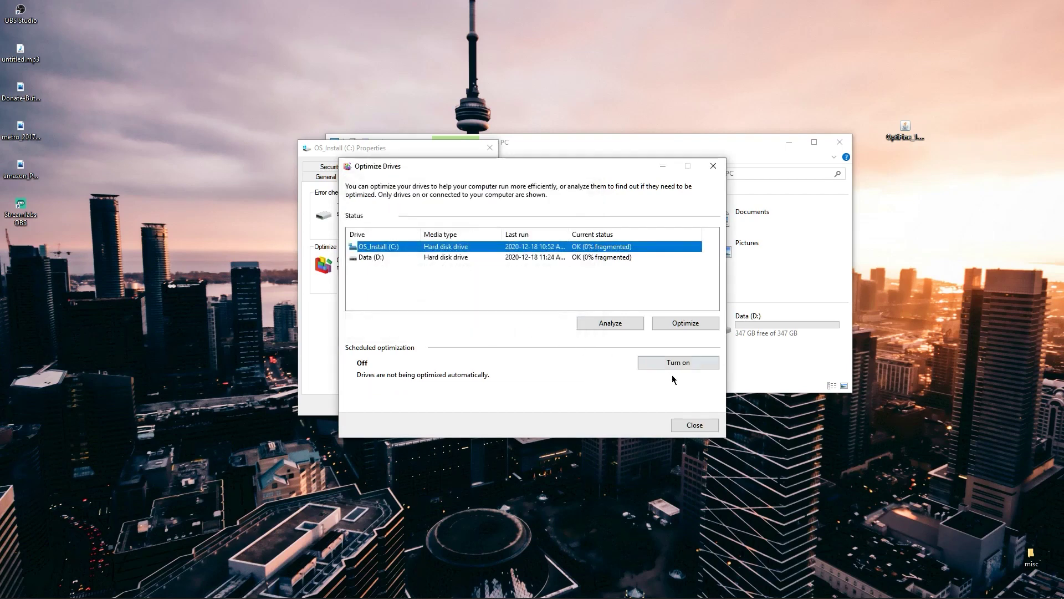
{"action": "left_click", "coordinate": [684, 422]}
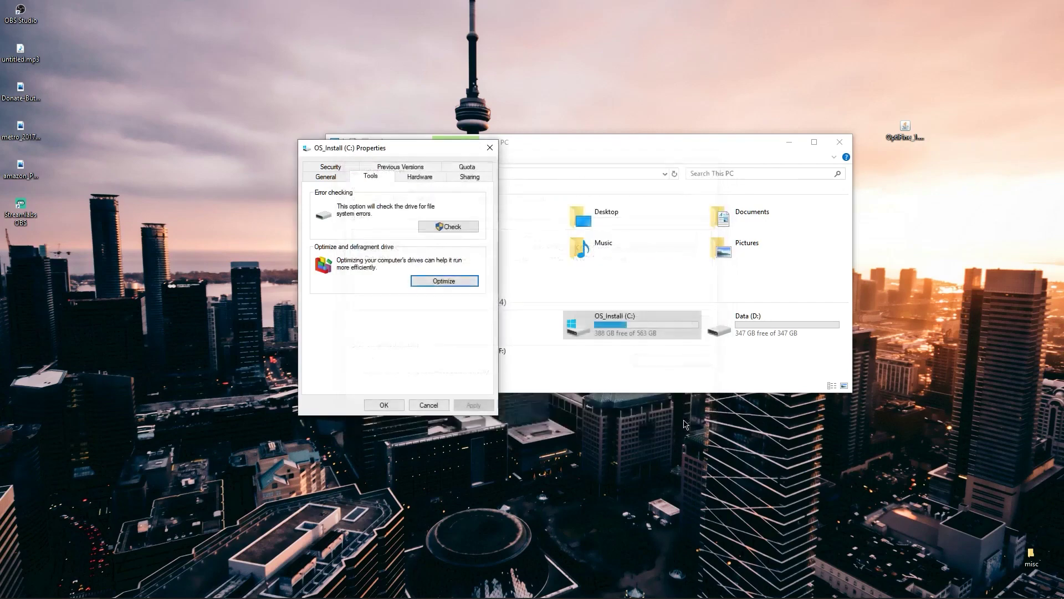
{"action": "left_click", "coordinate": [384, 405]}
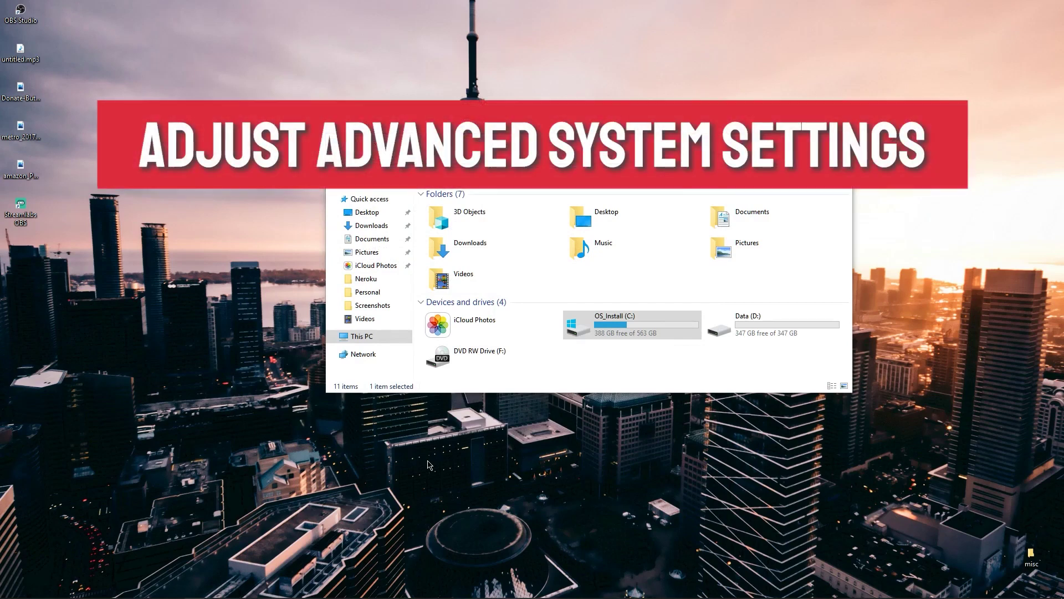
Search Windows for the advanced system settings and open them, close the This PC window, and move System Properties nearer the screen centre
{"action": "left_click", "coordinate": [30, 590]}
{"action": "type", "text": "advanced s"}
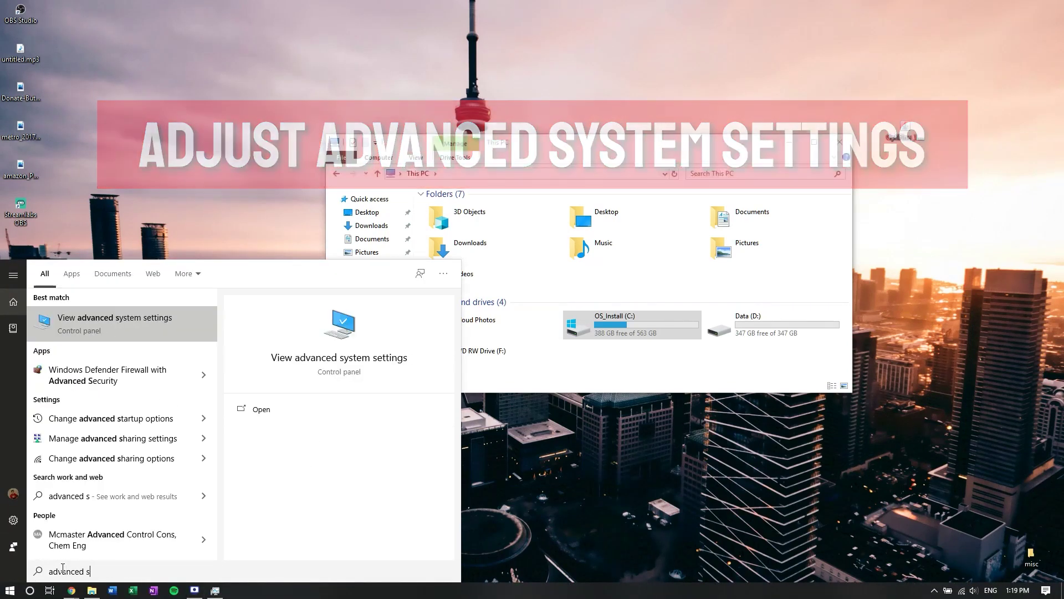
{"action": "key", "text": "Return"}
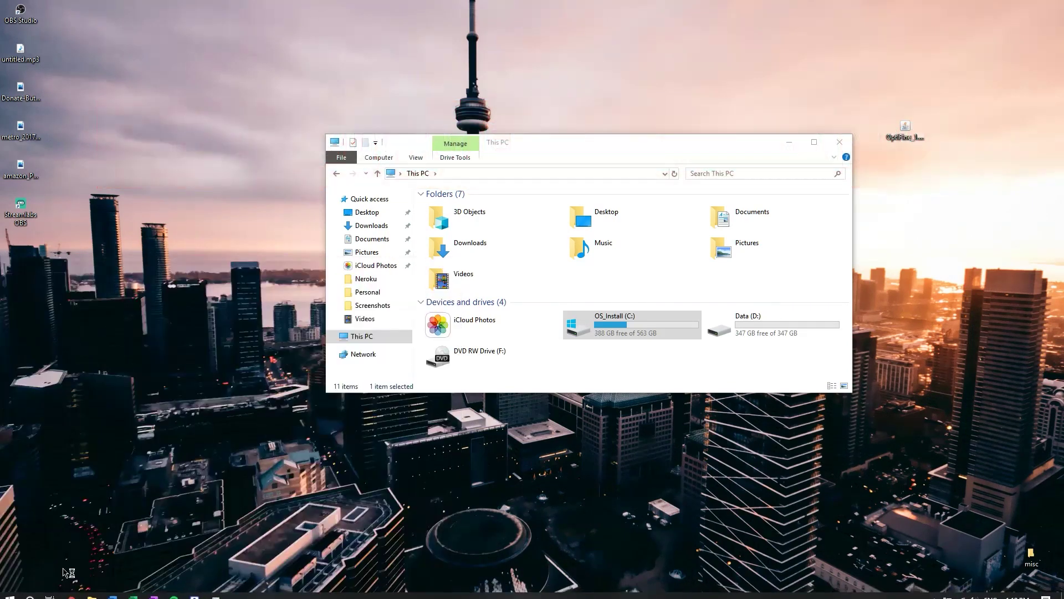
{"action": "left_click", "coordinate": [840, 142]}
{"action": "left_click_drag", "start_coordinate": [191, 69], "coordinate": [557, 105]}
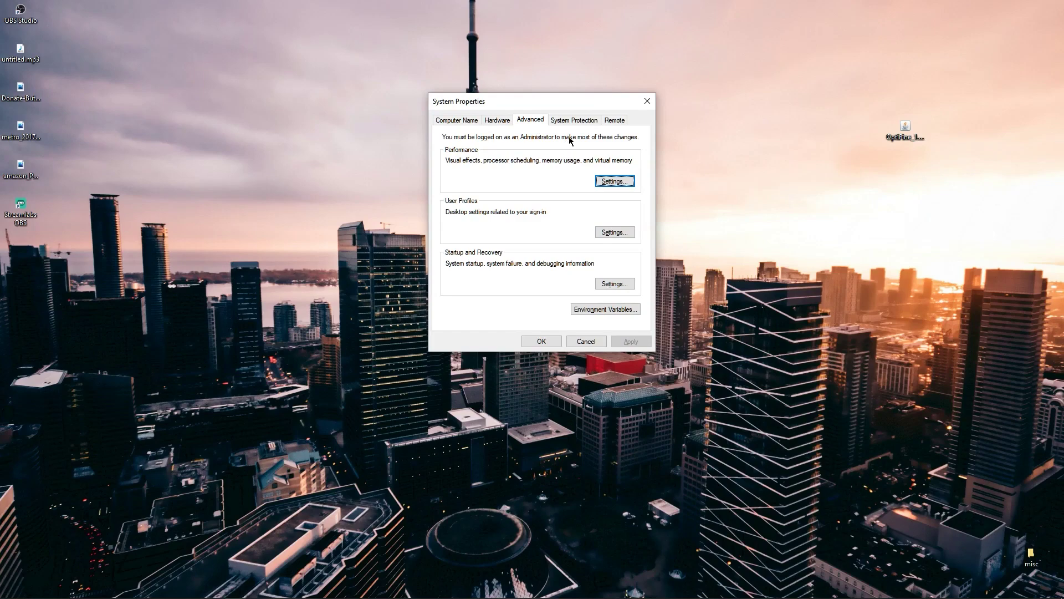
Open the performance settings in System Properties and apply the visual effects option Adjust for best performance
{"action": "left_click", "coordinate": [619, 181]}
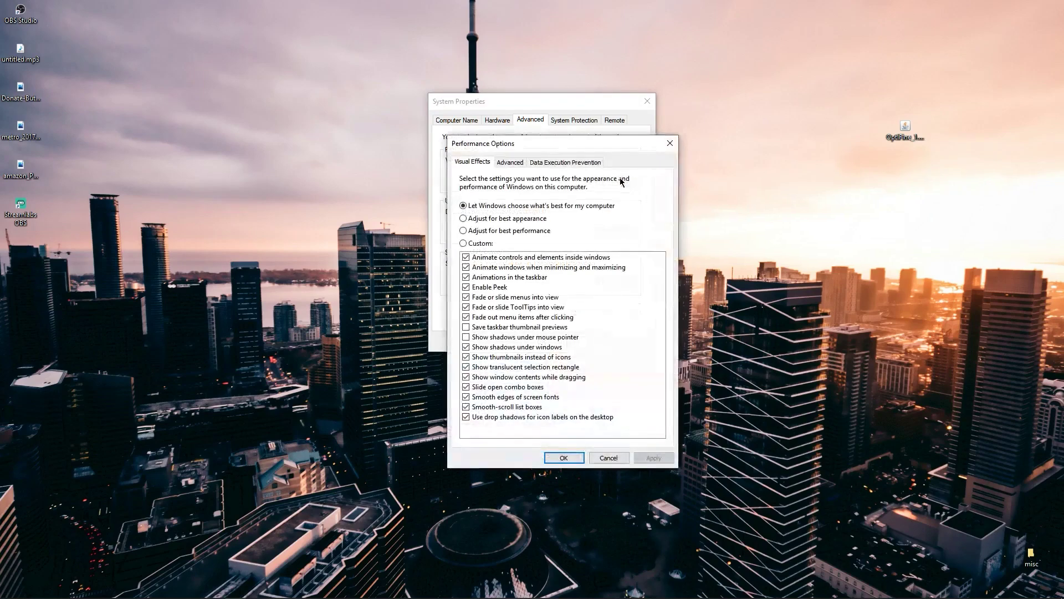
{"action": "left_click_drag", "start_coordinate": [590, 145], "coordinate": [570, 105]}
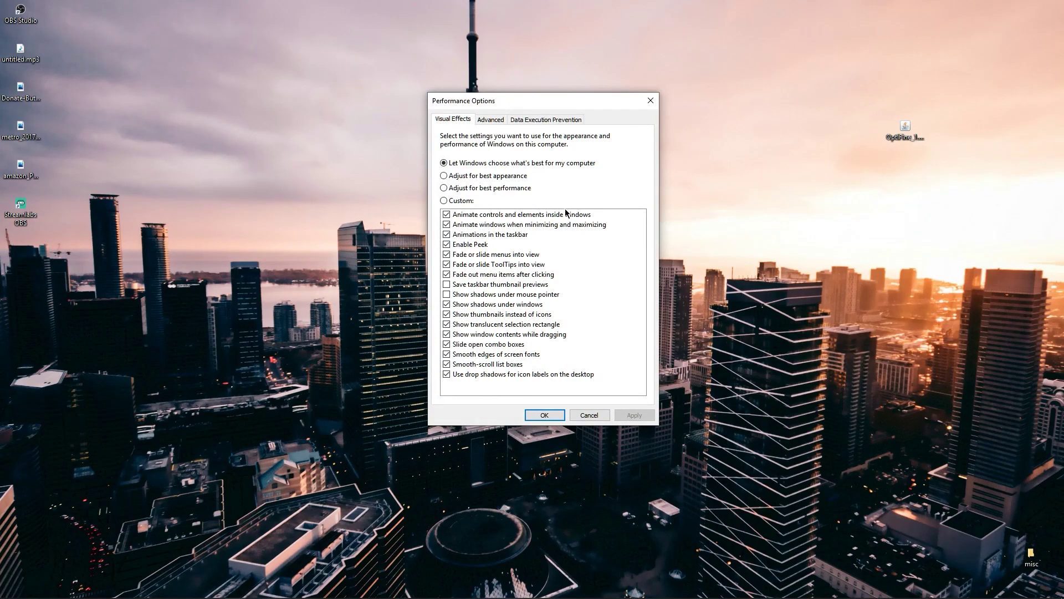
{"action": "left_click", "coordinate": [503, 191]}
{"action": "left_click", "coordinate": [635, 416]}
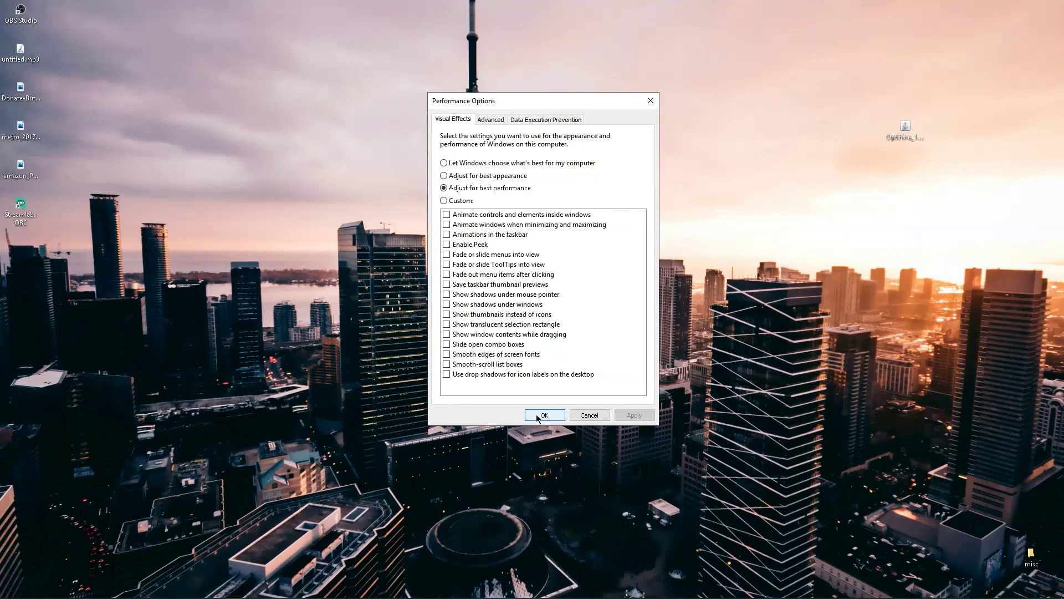
{"action": "mouse_move", "coordinate": [536, 107]}
{"action": "left_mouse_down"}
{"action": "mouse_move", "coordinate": [682, 197]}
{"action": "mouse_move", "coordinate": [745, 152]}
{"action": "mouse_move", "coordinate": [563, 90]}
{"action": "mouse_move", "coordinate": [535, 104]}
{"action": "left_mouse_up"}
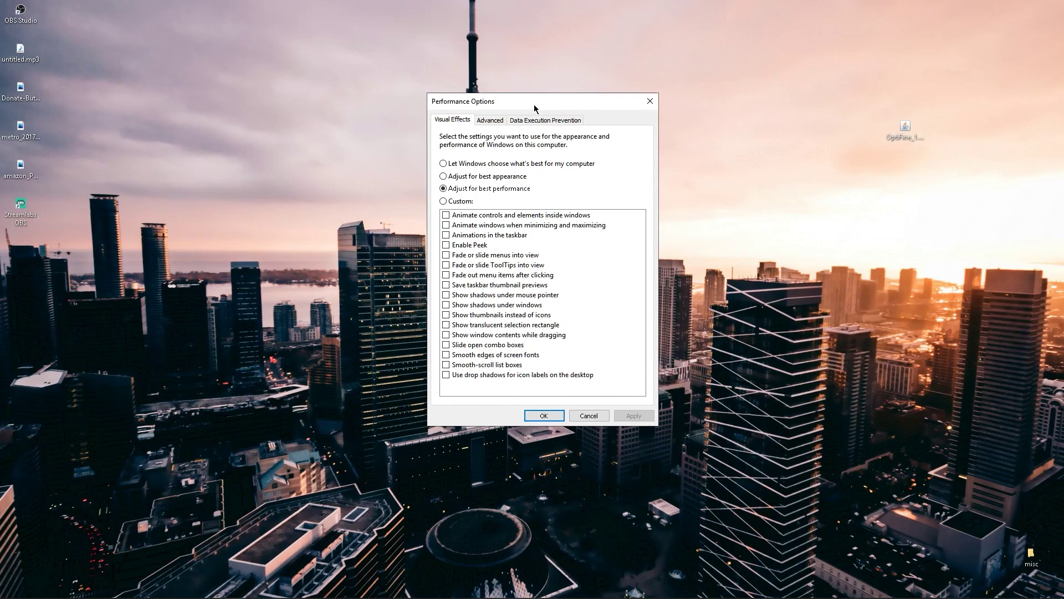
Set the visual effects back to Let Windows choose what's best for my computer, apply it, and close Performance Options and System Properties
{"action": "left_click", "coordinate": [493, 165]}
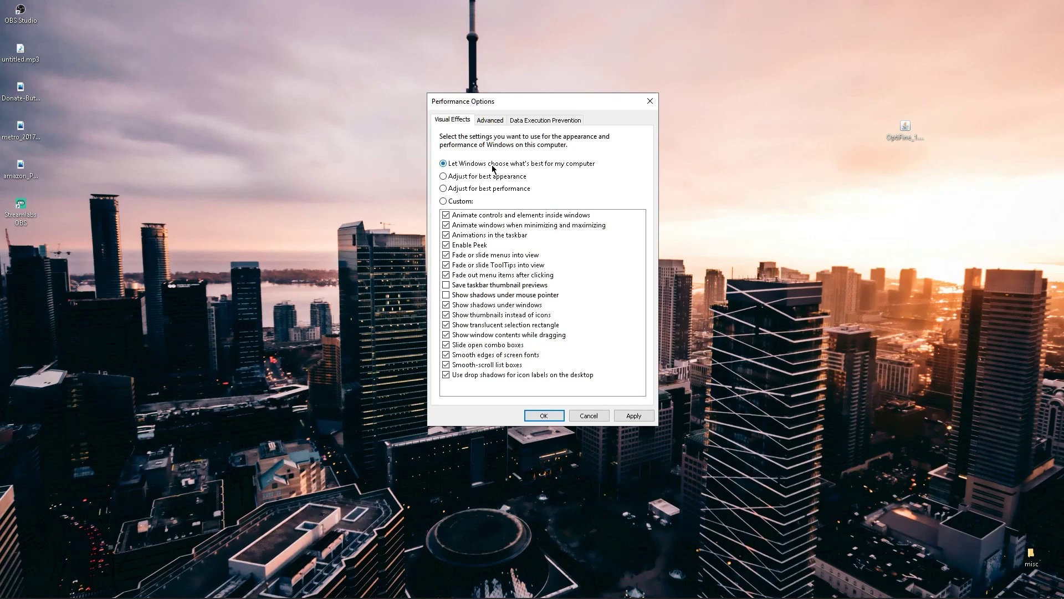
{"action": "left_click", "coordinate": [643, 417]}
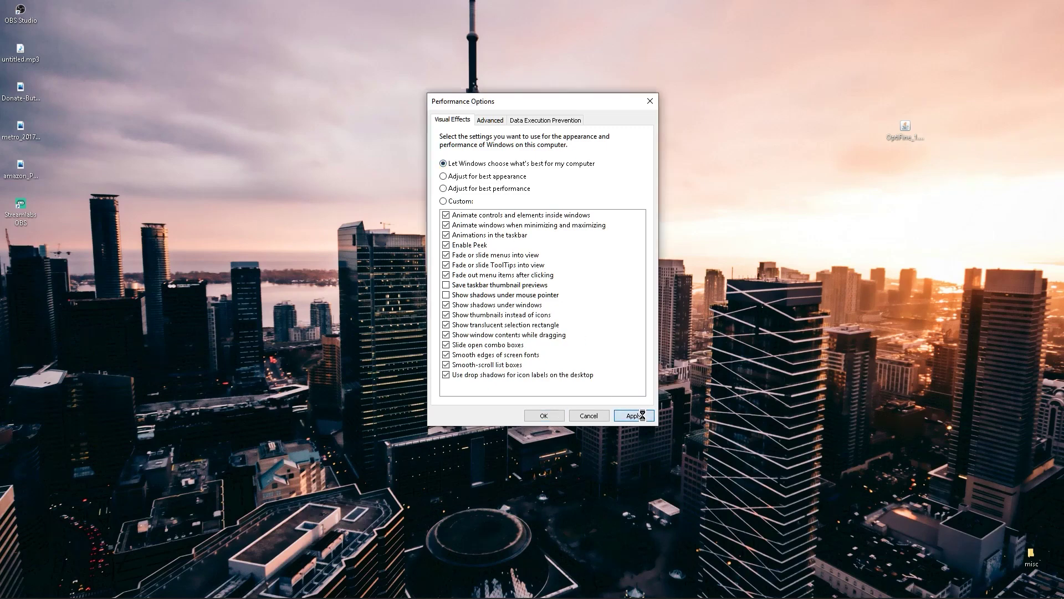
{"action": "left_click", "coordinate": [536, 417]}
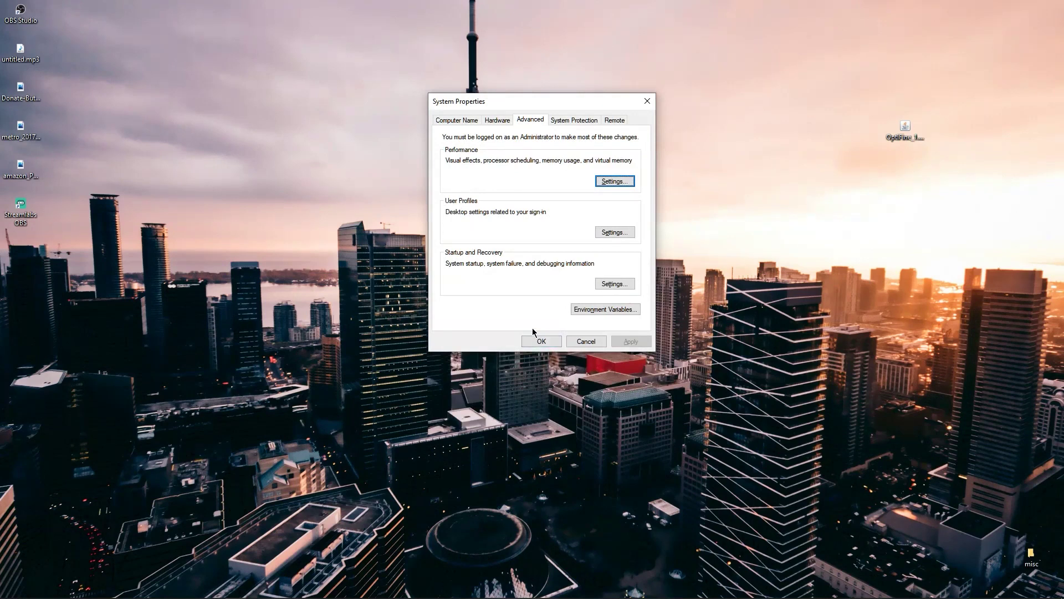
{"action": "left_click", "coordinate": [541, 341]}
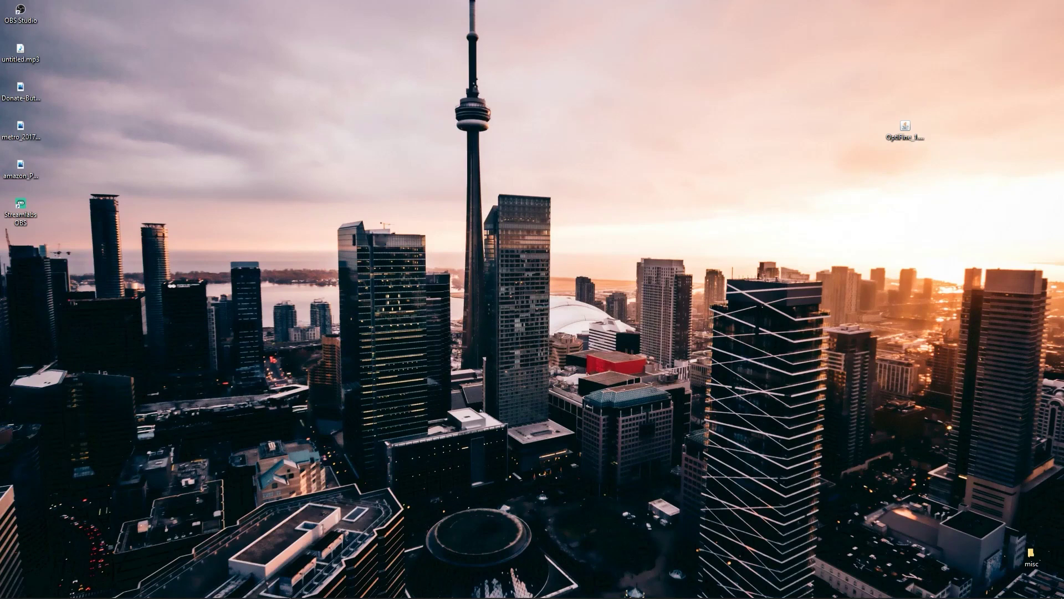
{"action": "left_click", "coordinate": [38, 586]}
{"action": "type", "text": "p"}
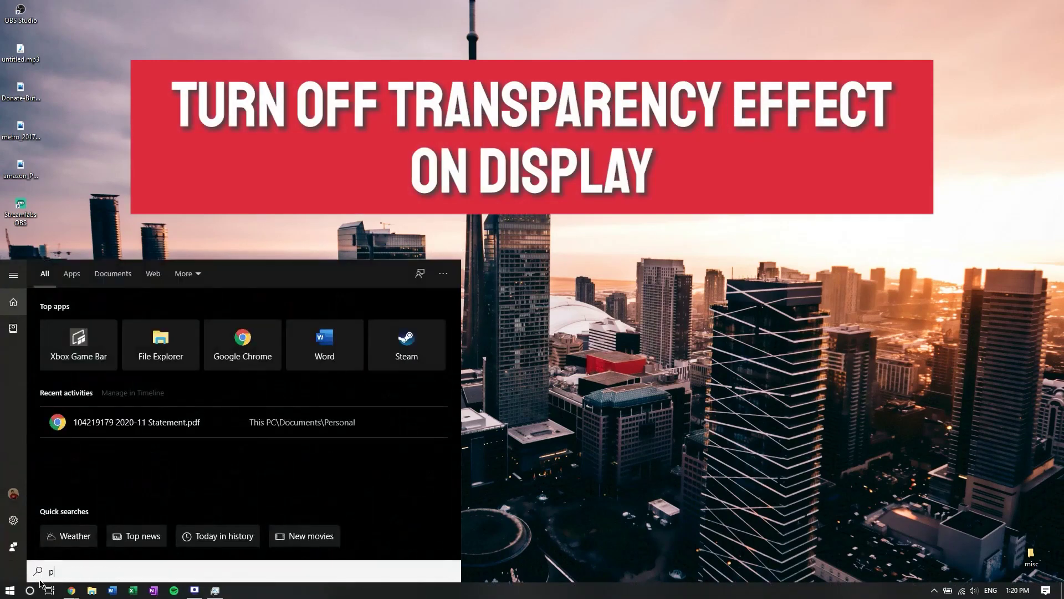
{"action": "type", "text": "erson"}
{"action": "key", "text": "BackSpace"}
{"action": "key", "text": "BackSpace"}
{"action": "key", "text": "BackSpace"}
{"action": "key", "text": "BackSpace"}
{"action": "key", "text": "BackSpace"}
{"action": "key", "text": "BackSpace"}
Search Windows for the color settings, open them, and turn off transparency effects
{"action": "type", "text": "or"}
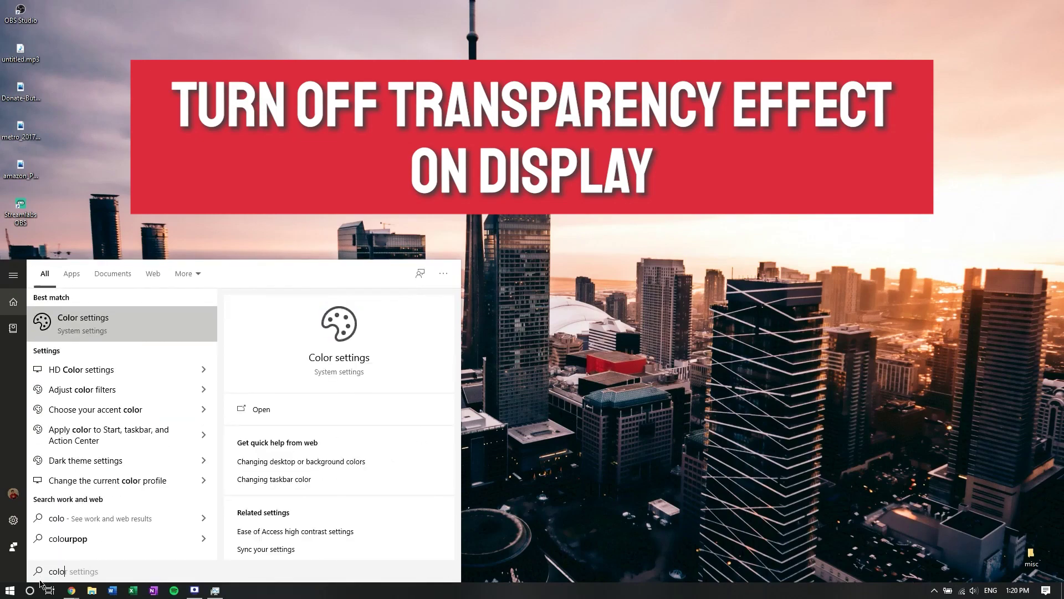
{"action": "key", "text": "Return"}
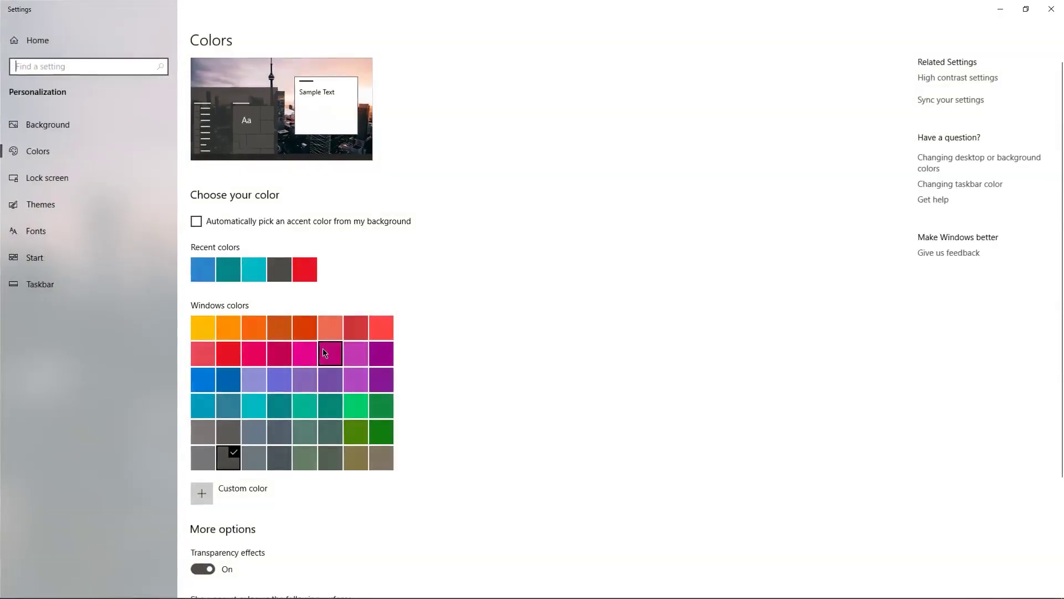
{"action": "scroll", "coordinate": [313, 451], "scroll_direction": "down", "scroll_amount": 3}
{"action": "scroll", "coordinate": [314, 455], "scroll_direction": "down", "scroll_amount": 1}
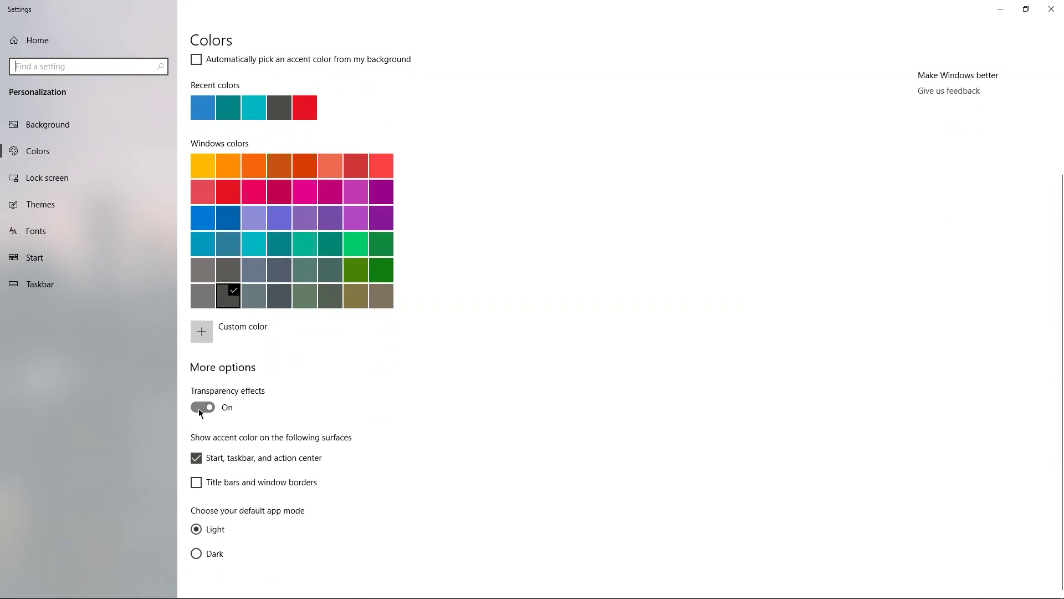
{"action": "left_click", "coordinate": [199, 408]}
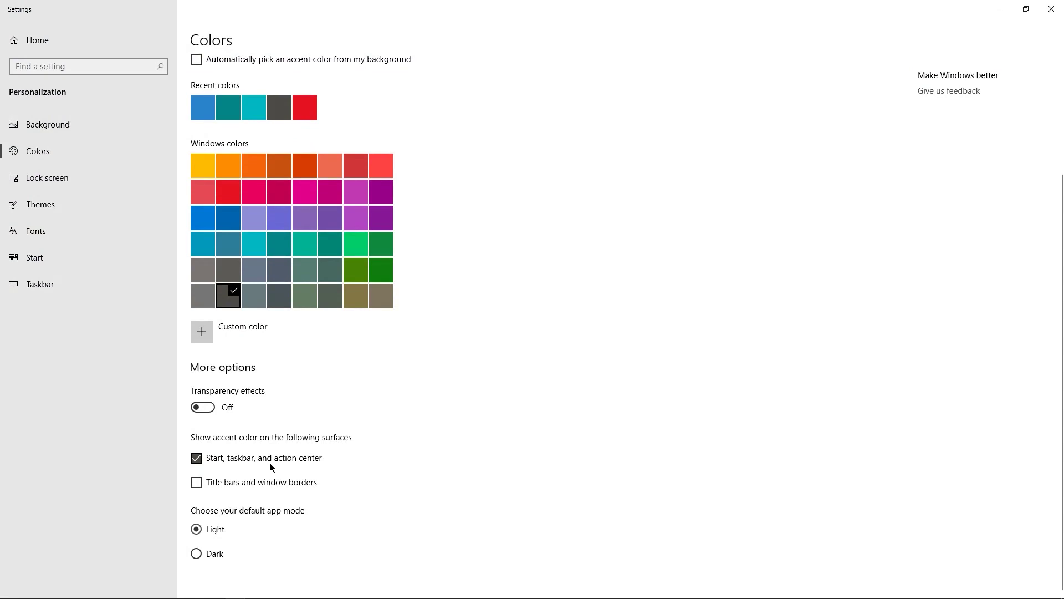
Try the Dark default app mode, switch back to Light, and close Settings
{"action": "left_click", "coordinate": [194, 554]}
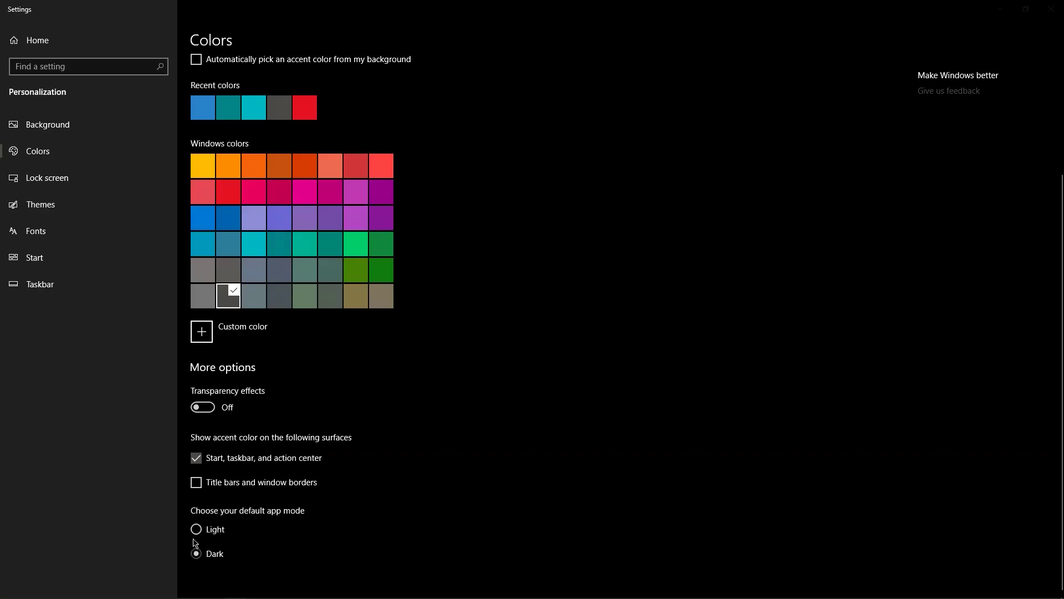
{"action": "left_click", "coordinate": [198, 530]}
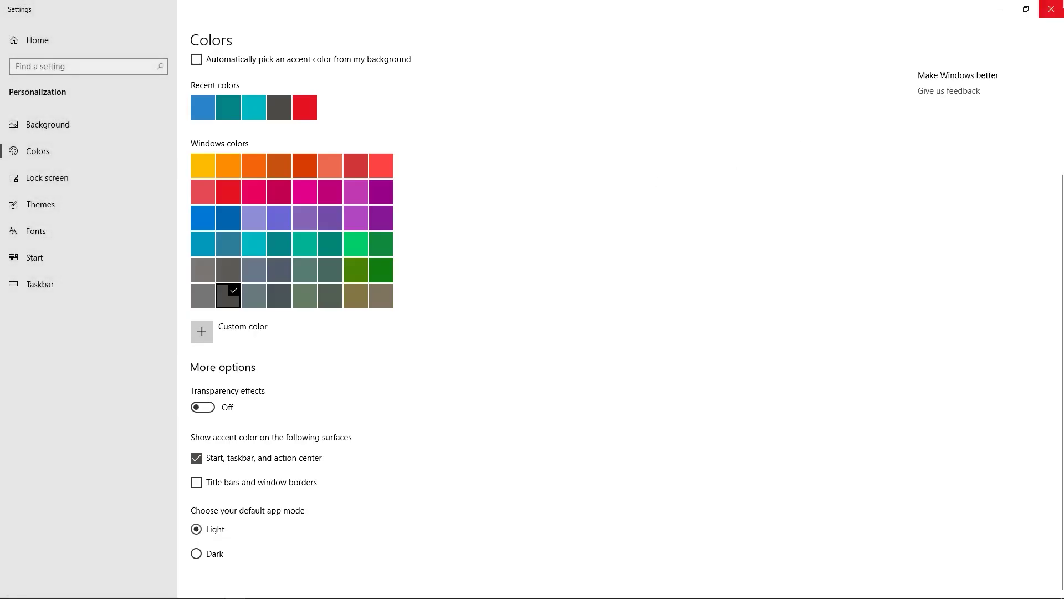
{"action": "left_click", "coordinate": [1052, 9]}
{"action": "mouse_move", "coordinate": [227, 591]}
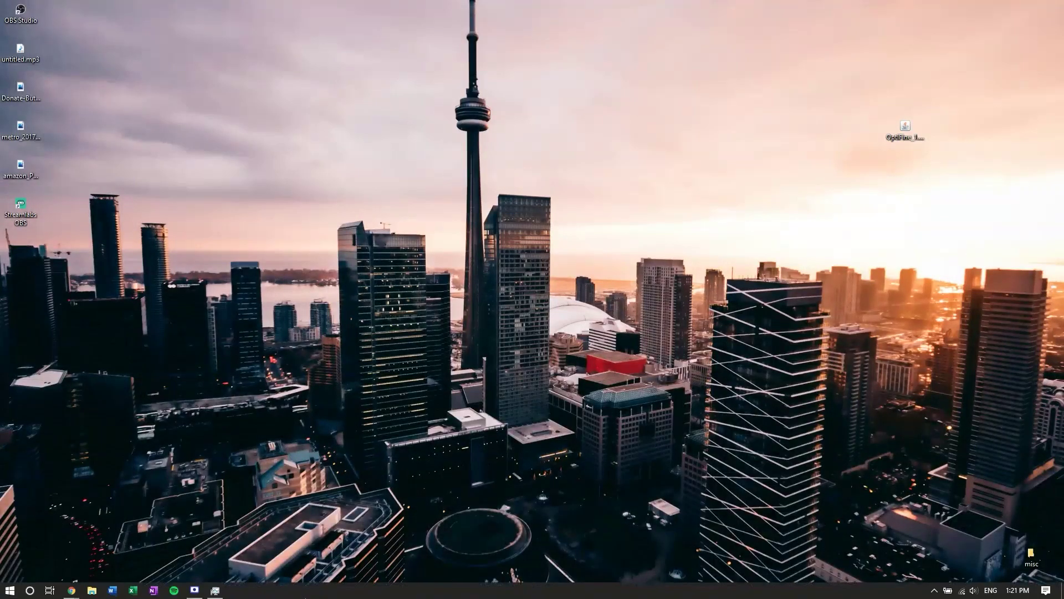